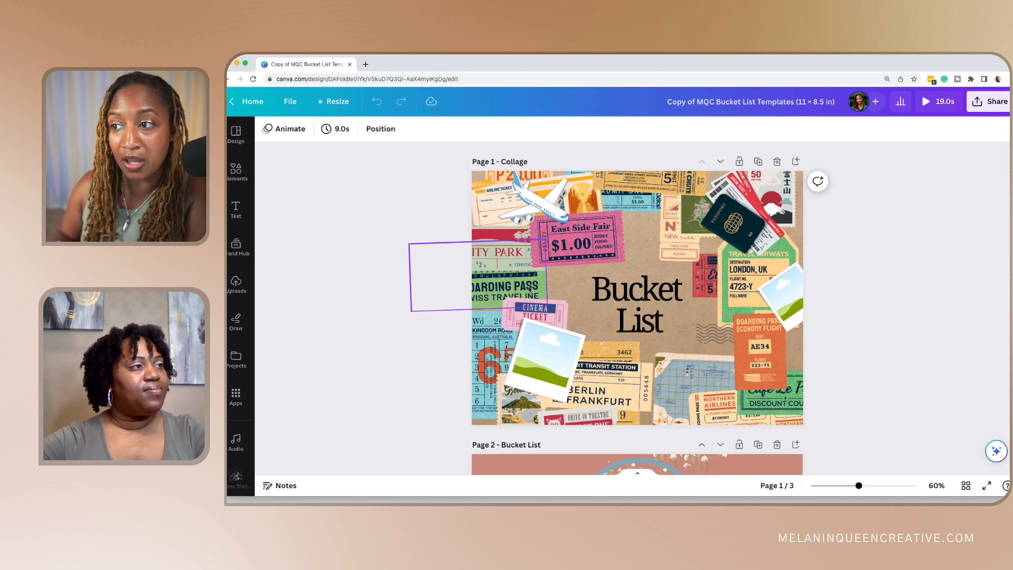
Search Google for "zanzibar tanzania" in a new browser tab.
left_click(556, 245)
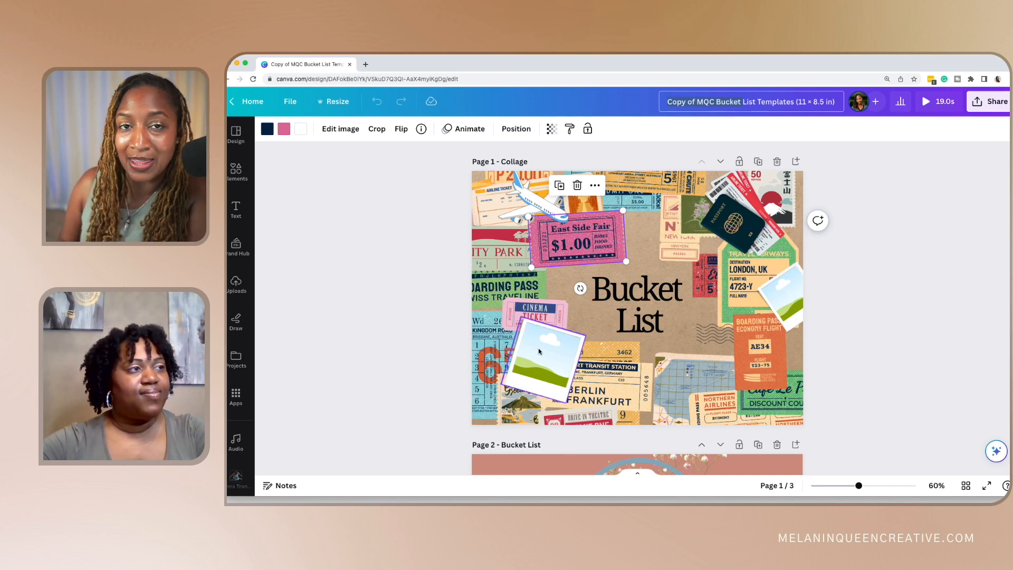
left_click(365, 64)
type("goo")
key("BackSpace")
key("BackSpace")
key("BackSpace")
key("BackSpace")
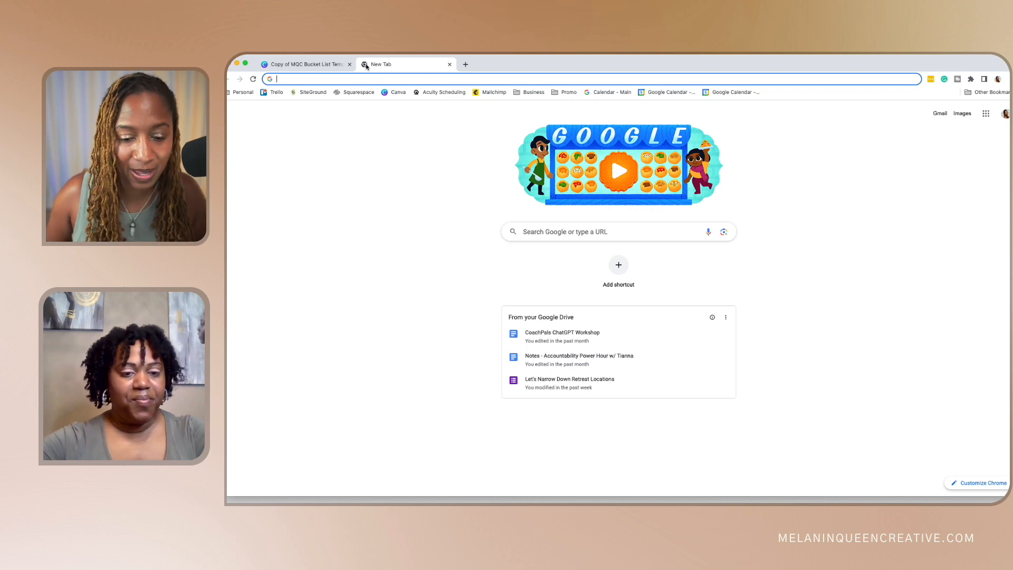
type("zanz")
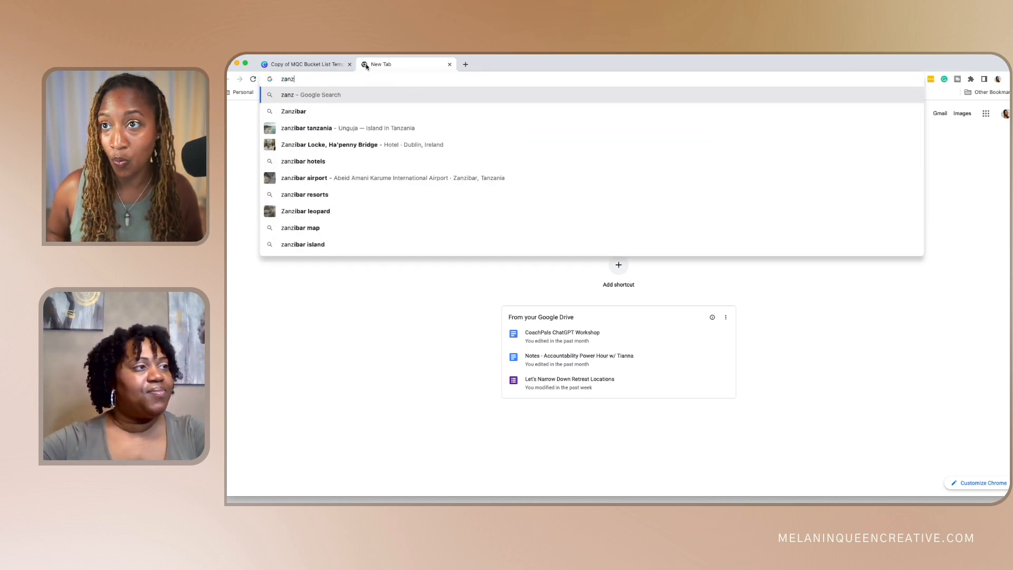
key("Down")
key("Down")
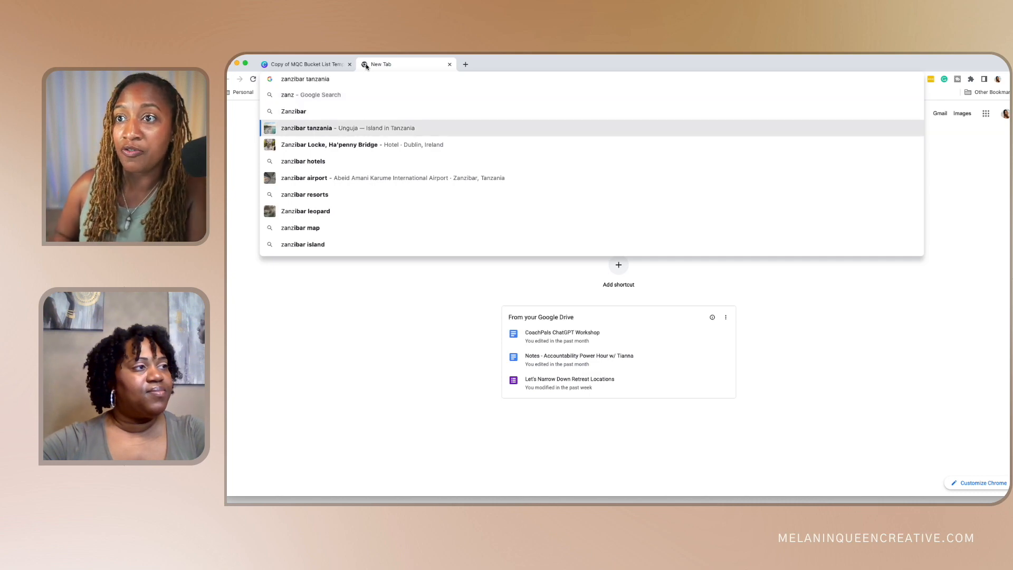
key("Return")
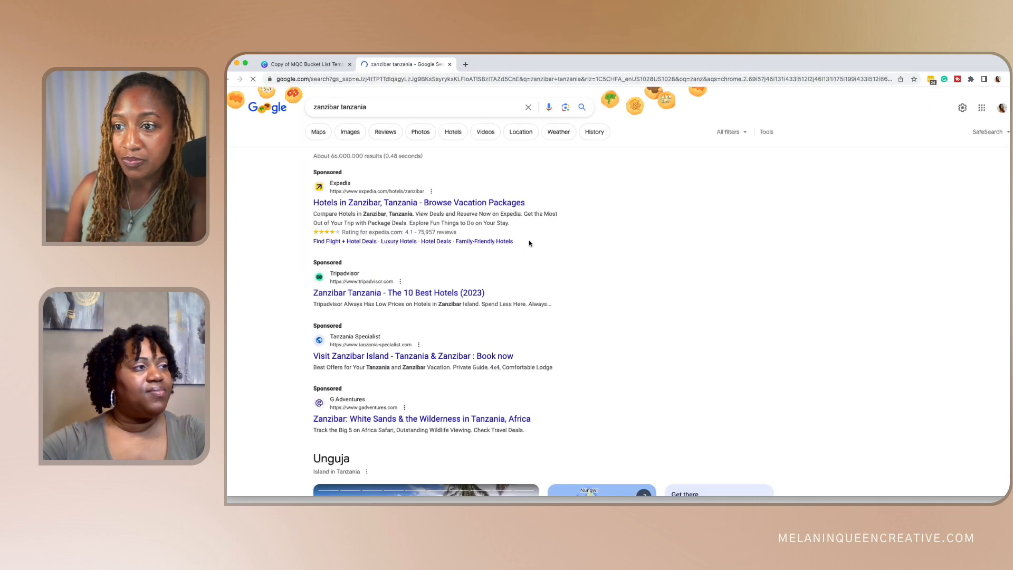
Look over the search results and switch to the image results for Zanzibar.
scroll(525, 239, "down", 9)
scroll(546, 278, "up", 5)
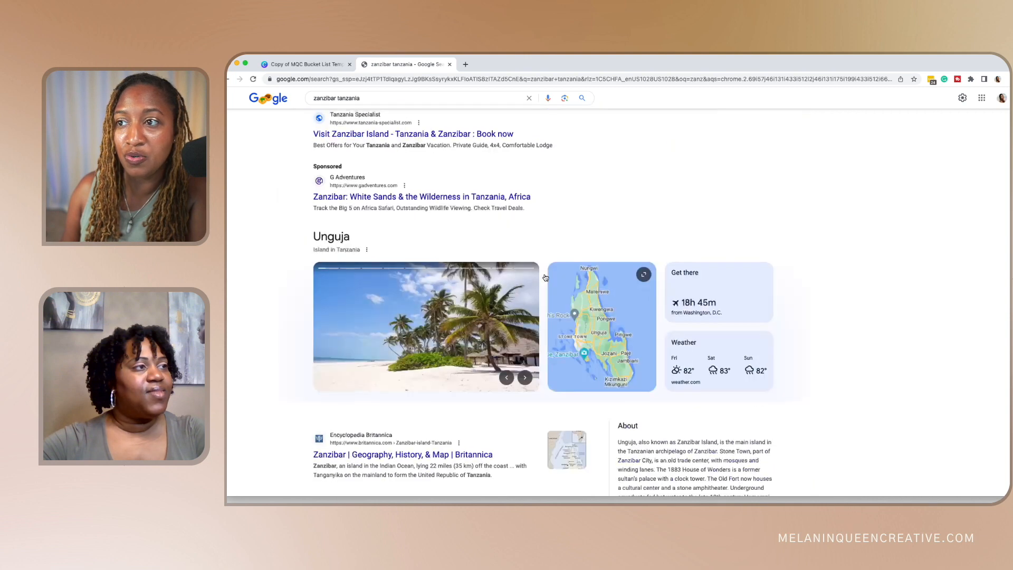
scroll(546, 278, "up", 5)
left_click(358, 135)
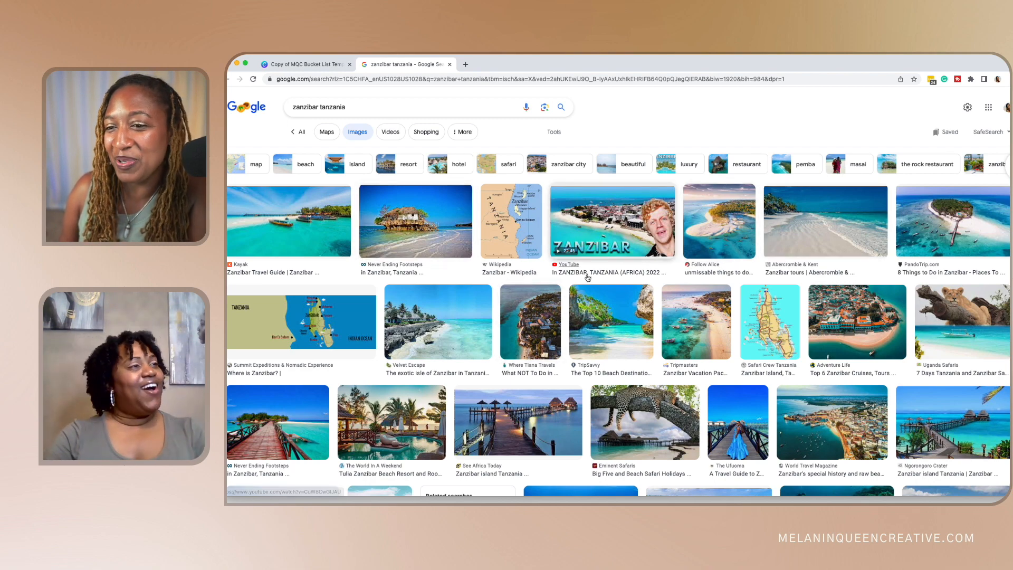
Open the large preview of the wooden pier photo from Never Ending Footsteps and copy the image.
right_click(296, 417)
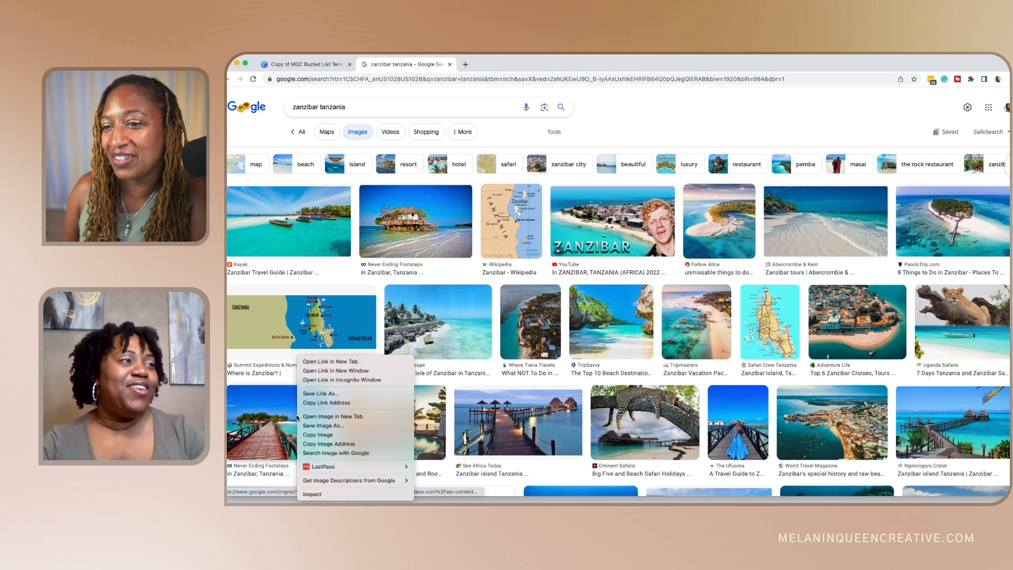
left_click(318, 435)
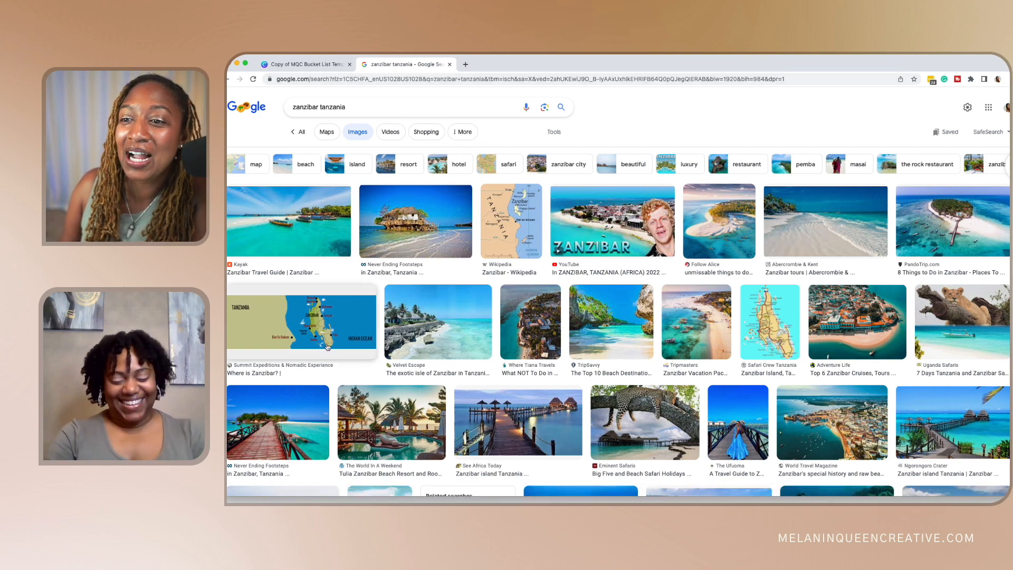
left_click(306, 426)
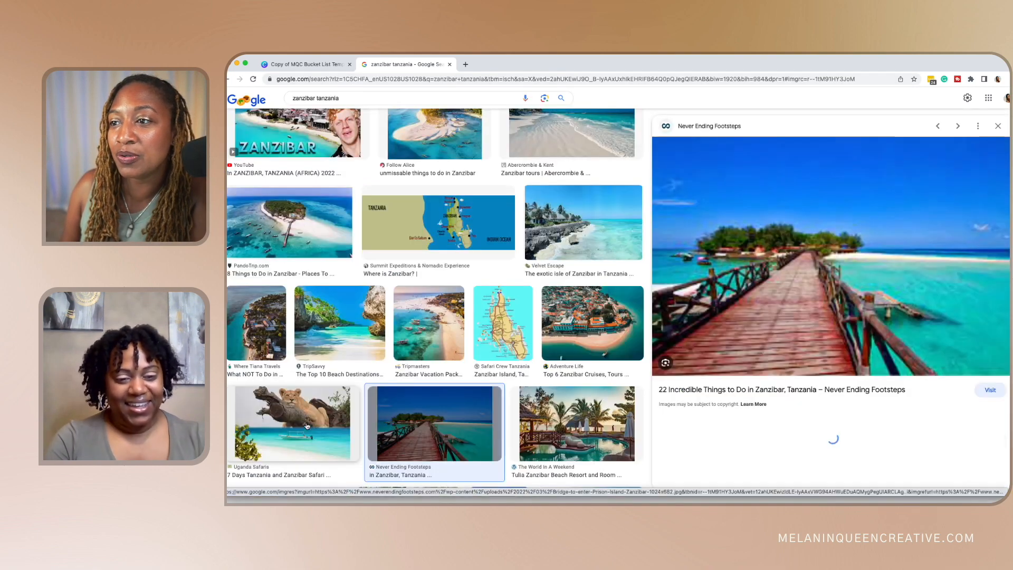
right_click(788, 247)
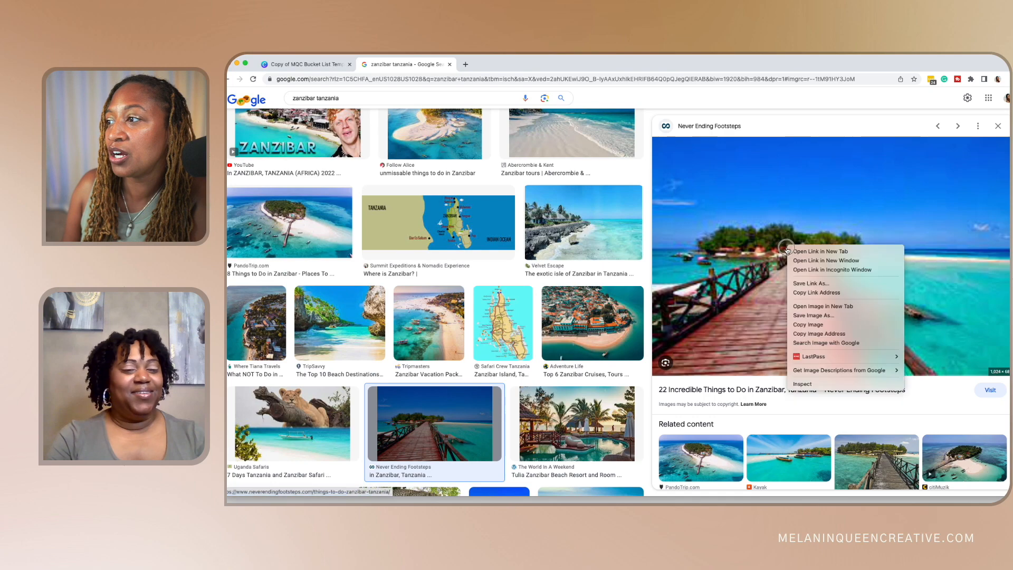
left_click(808, 325)
Switch back to the Canva design and shorten its title to "List Templates (11 × 8.5 in)".
left_click(305, 64)
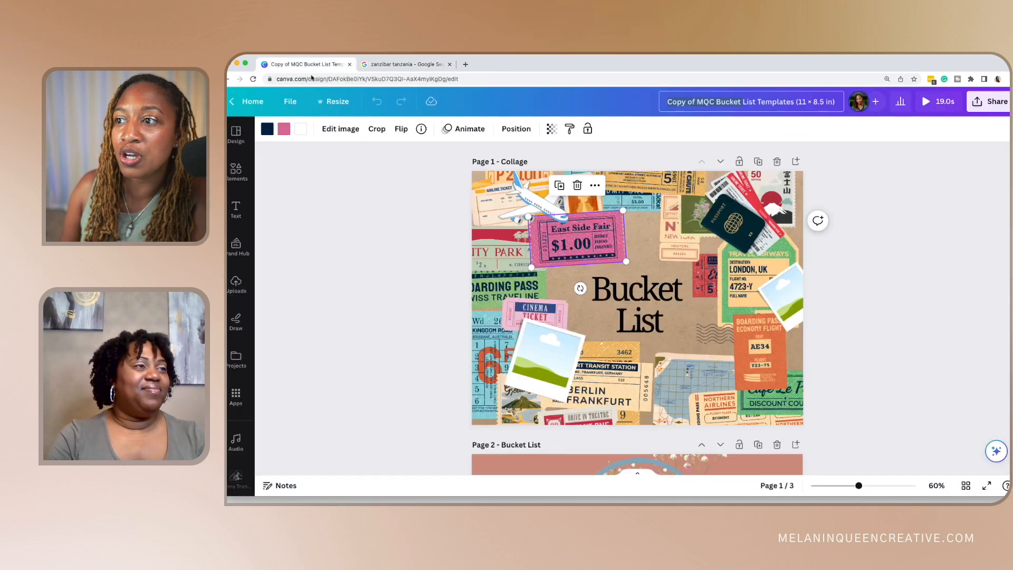
right_click(579, 316)
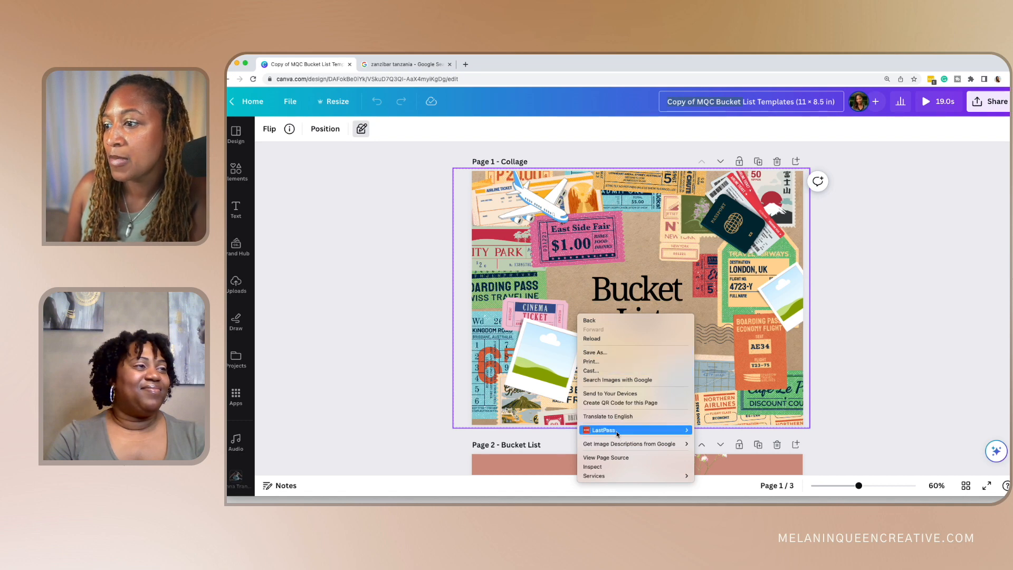
left_click(562, 287)
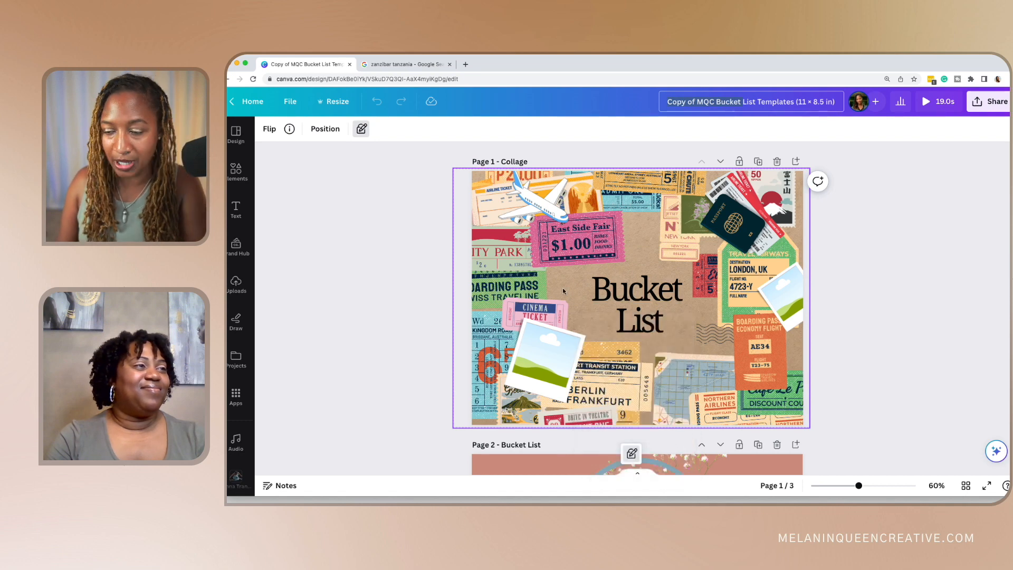
key("BackSpace")
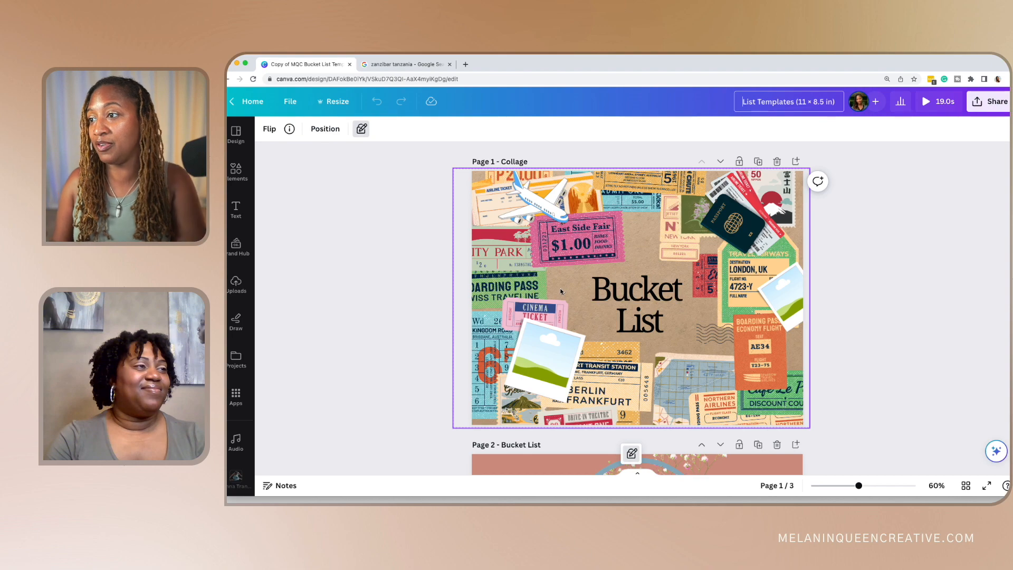
key("Return")
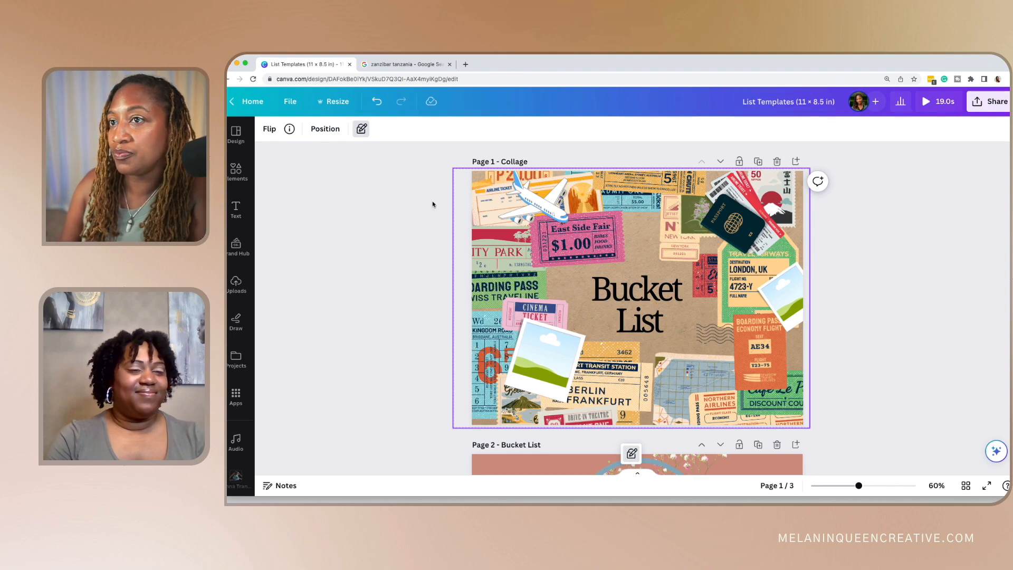
Copy the wooden pier photo again from the Google image preview and return to the Canva design.
left_click(373, 63)
right_click(732, 222)
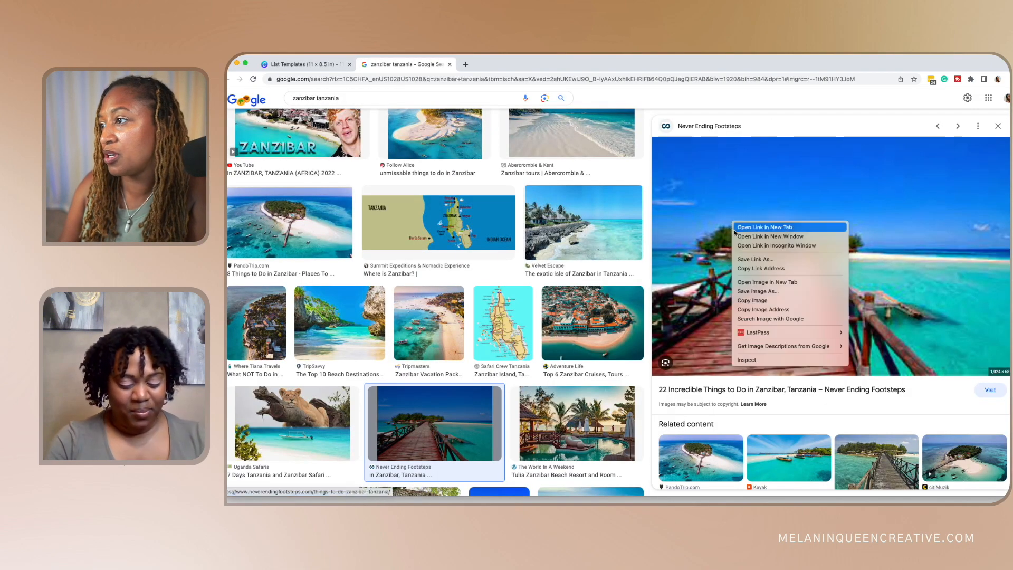
left_click(761, 310)
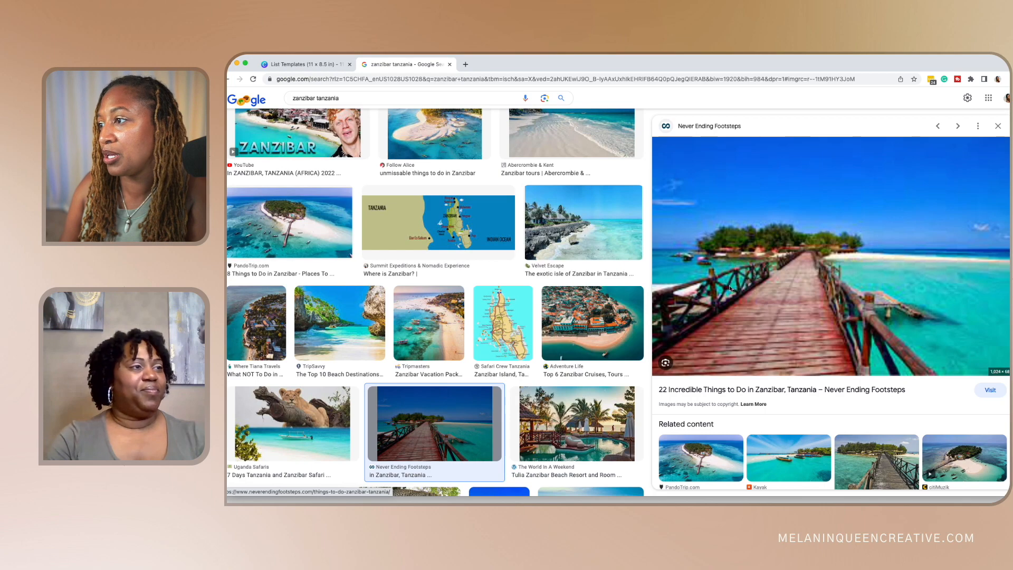
left_click(299, 65)
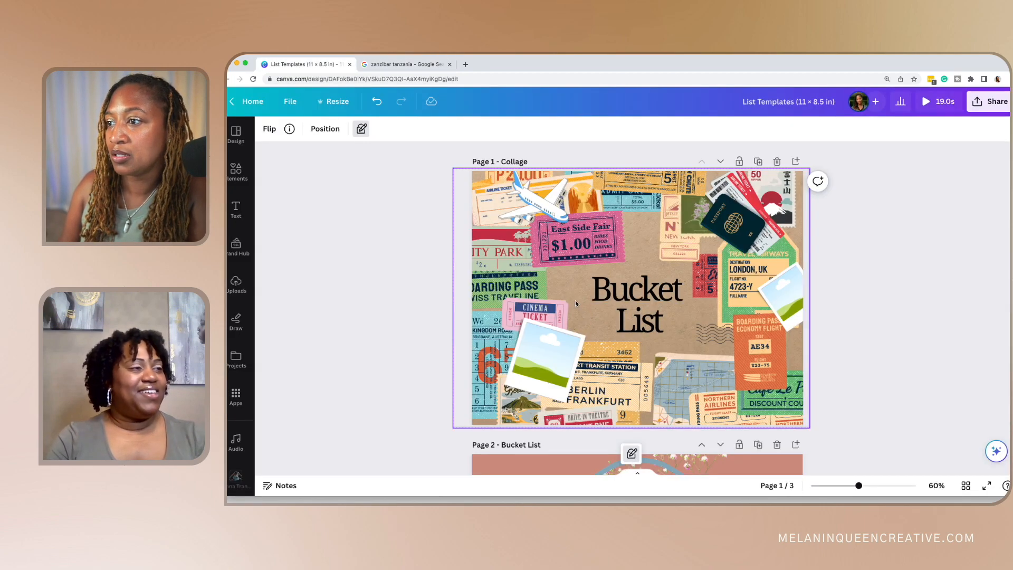
Paste the pier photo into the Collage page and drop it into the polaroid frame below the Cinema Ticket.
key("super+v")
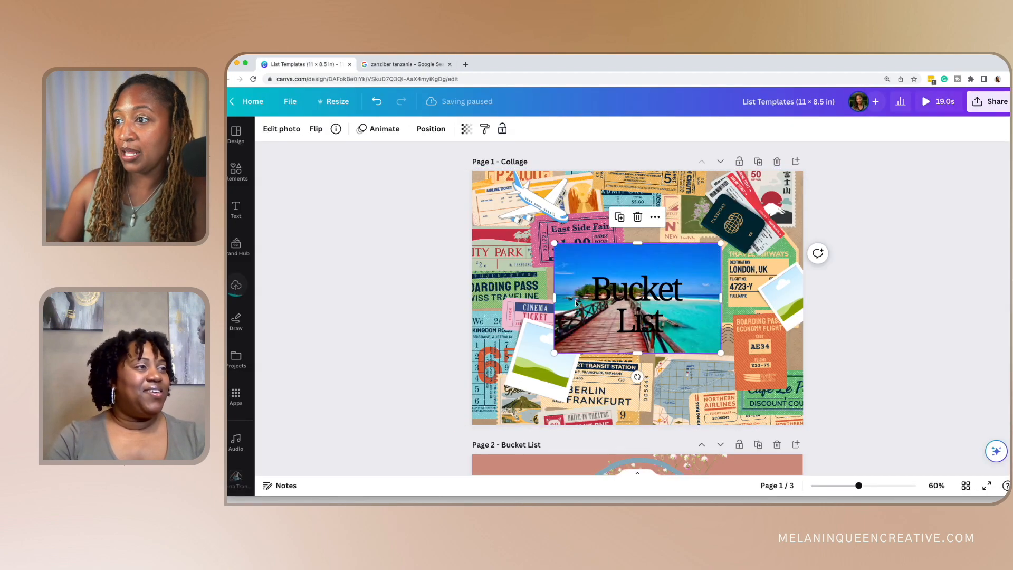
left_click_drag(667, 262, 546, 343)
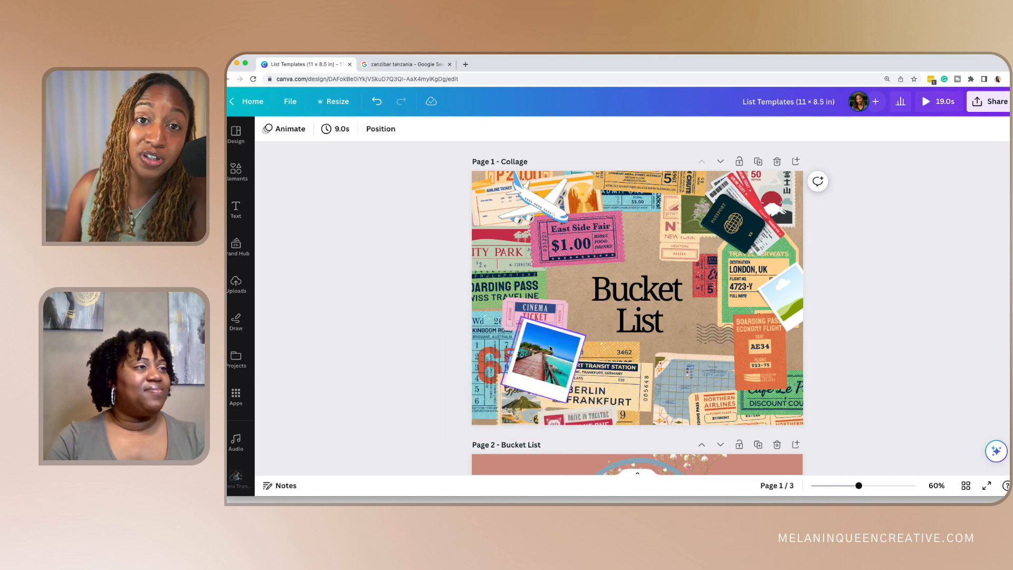
left_click(591, 341)
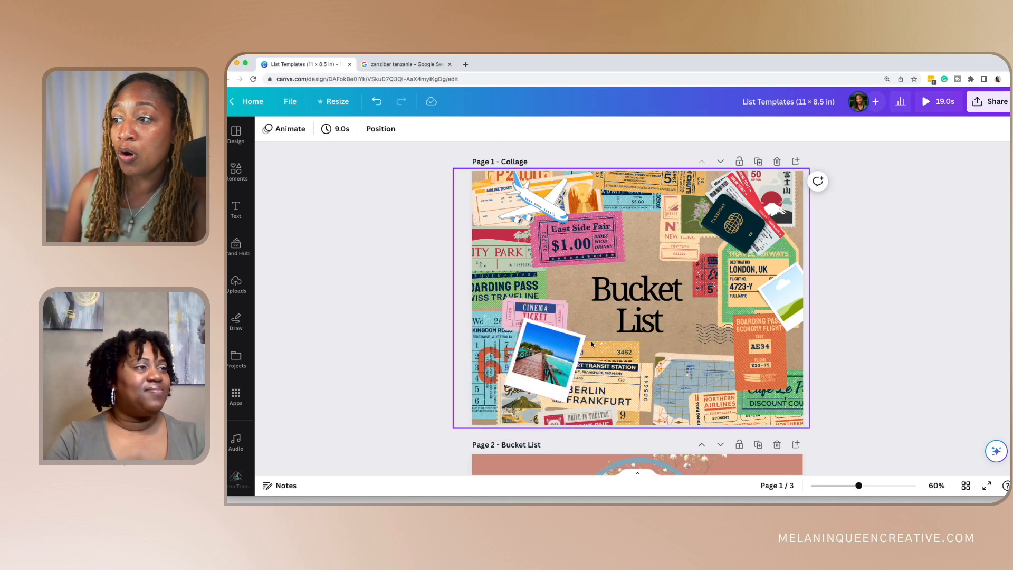
Enter "Zanzibar" in the second list bar on the Bucket List page.
scroll(594, 340, "down", 1)
scroll(593, 340, "down", 6)
scroll(620, 332, "up", 2)
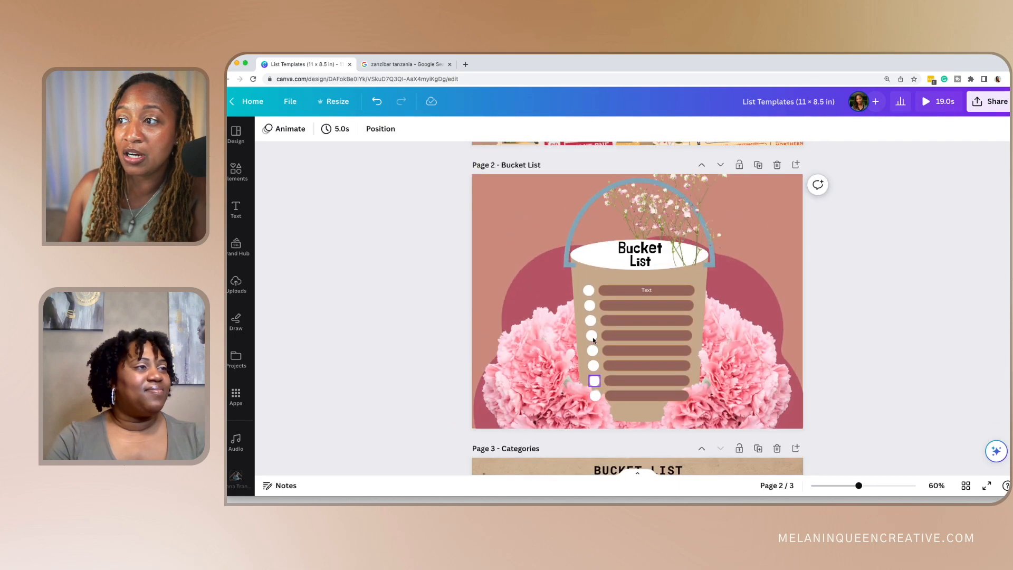
left_click(647, 323)
left_click(649, 338)
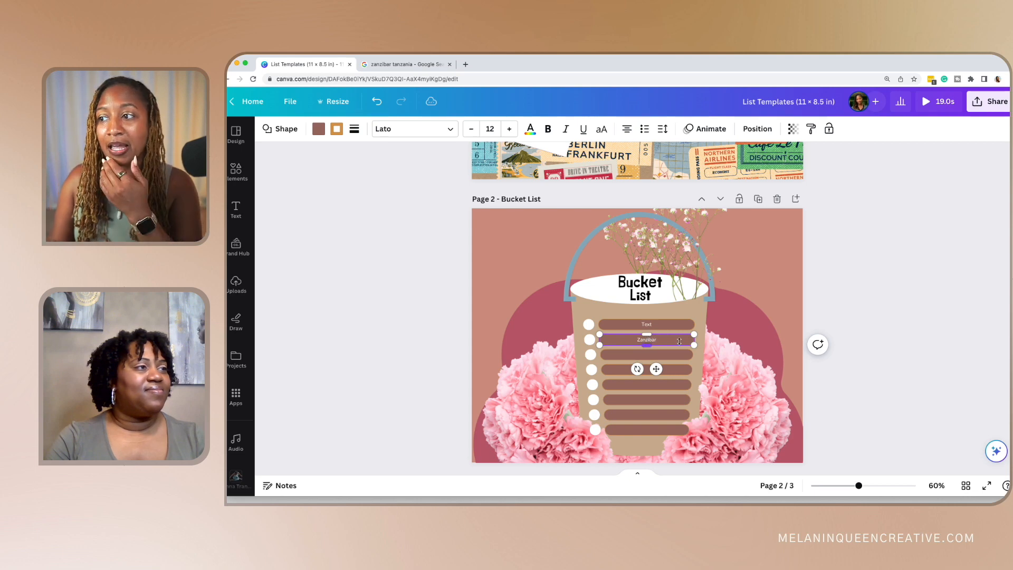
left_click(894, 485)
left_click_drag(892, 486, 868, 486)
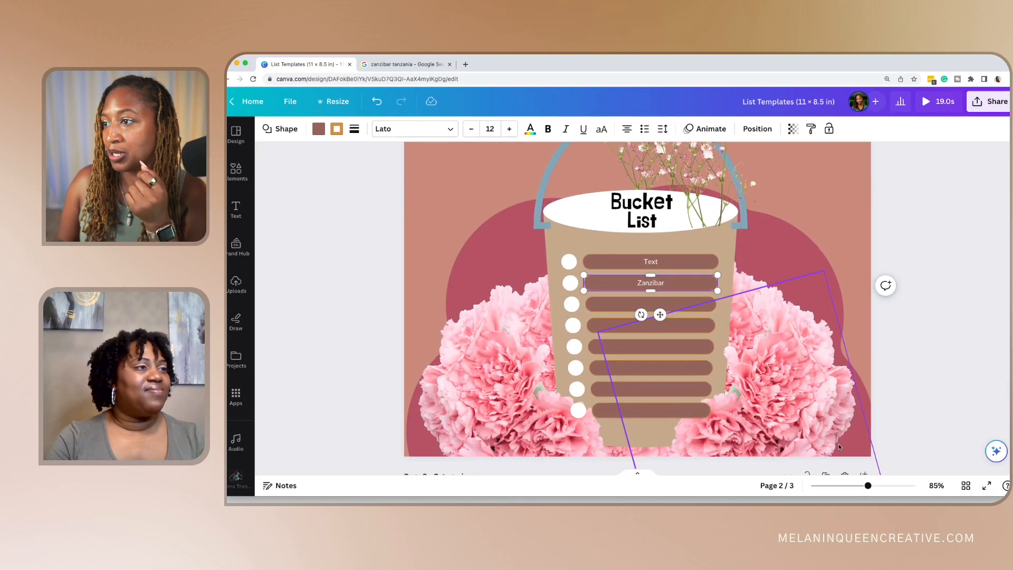
scroll(832, 435, "up", 1)
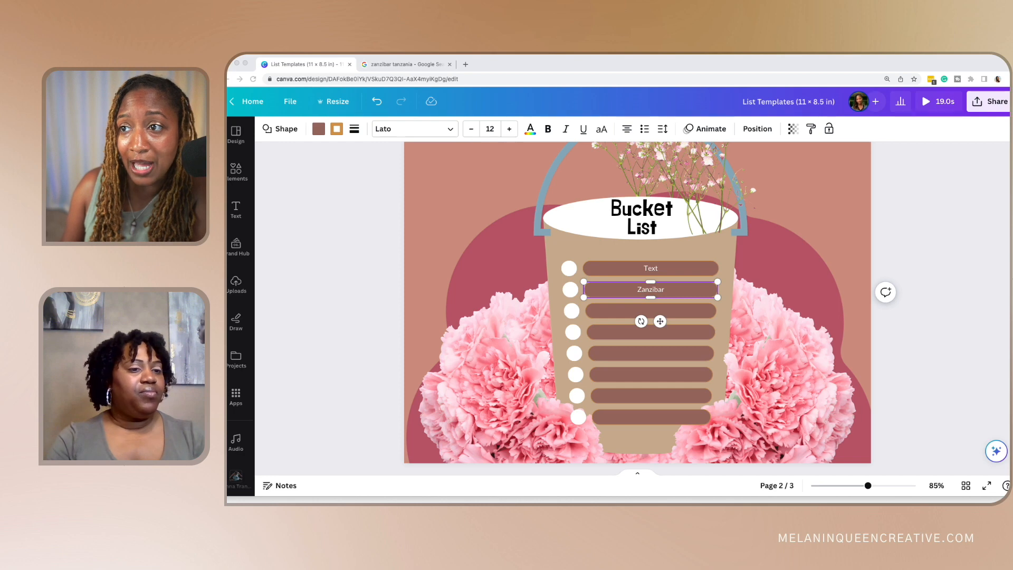
double_click(433, 196)
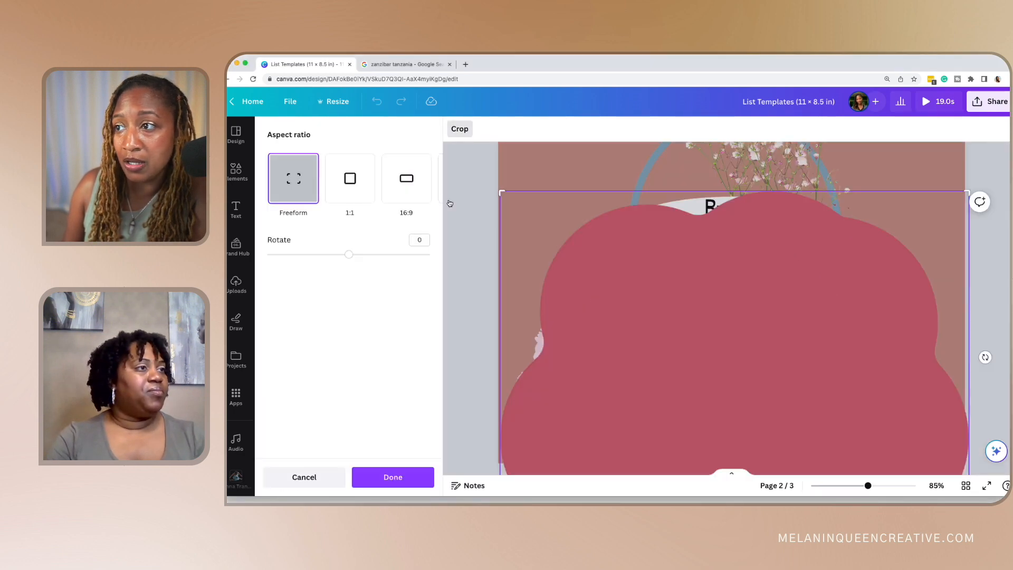
left_click(446, 200)
right_click(388, 198)
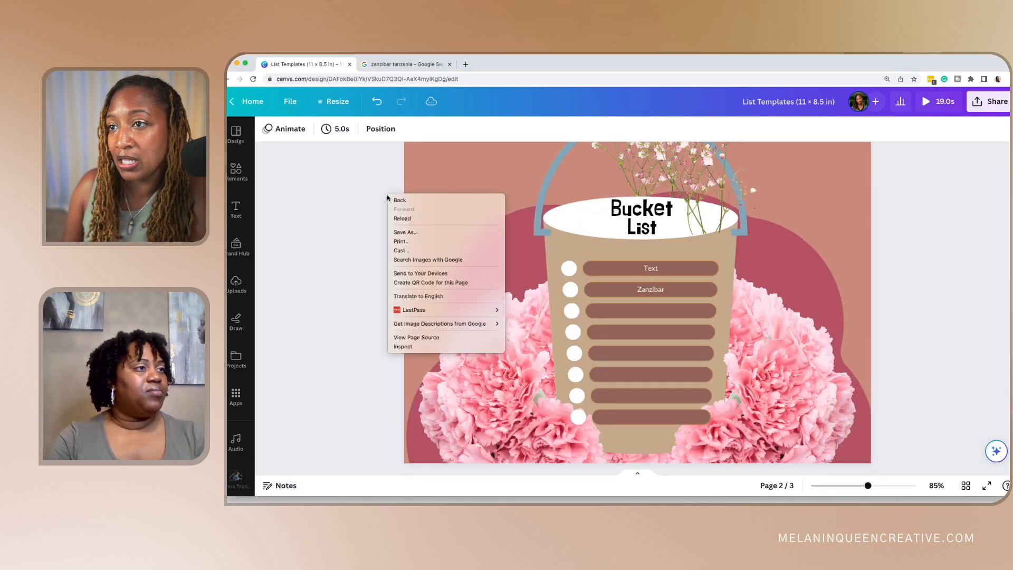
Paste the pier photo onto the Bucket List page and scale it down over the bucket's upper list bars.
left_click(422, 181)
right_click(422, 182)
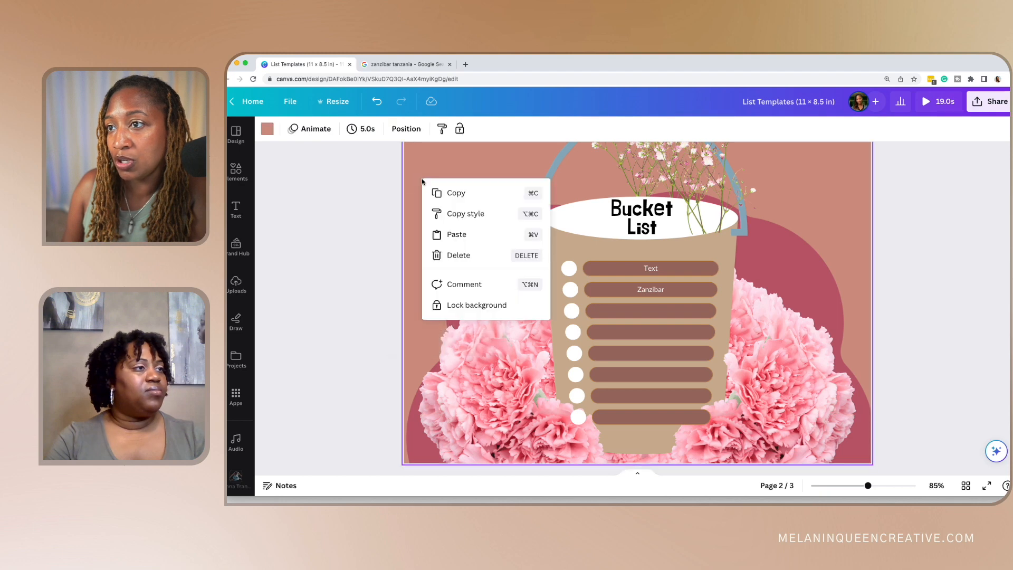
left_click(454, 233)
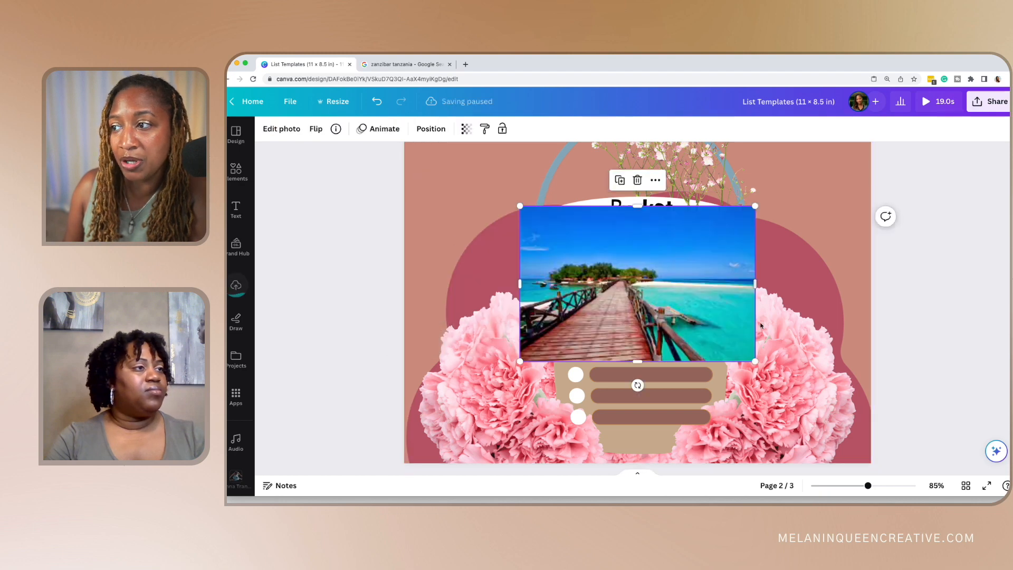
left_click_drag(755, 362, 658, 321)
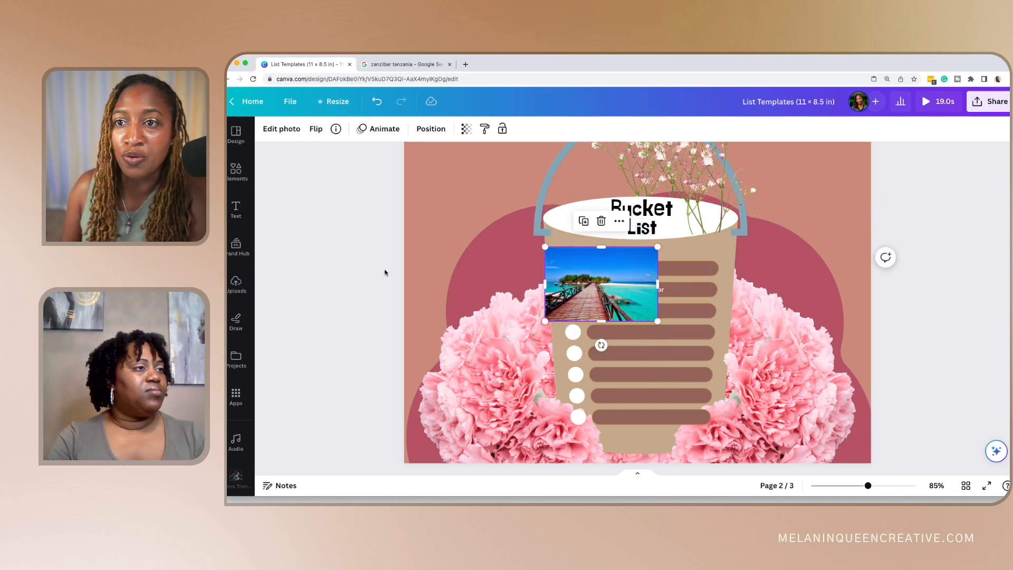
Add a rounded, slightly irregular circular frame from the Frames collection to the Bucket List page.
left_click(236, 174)
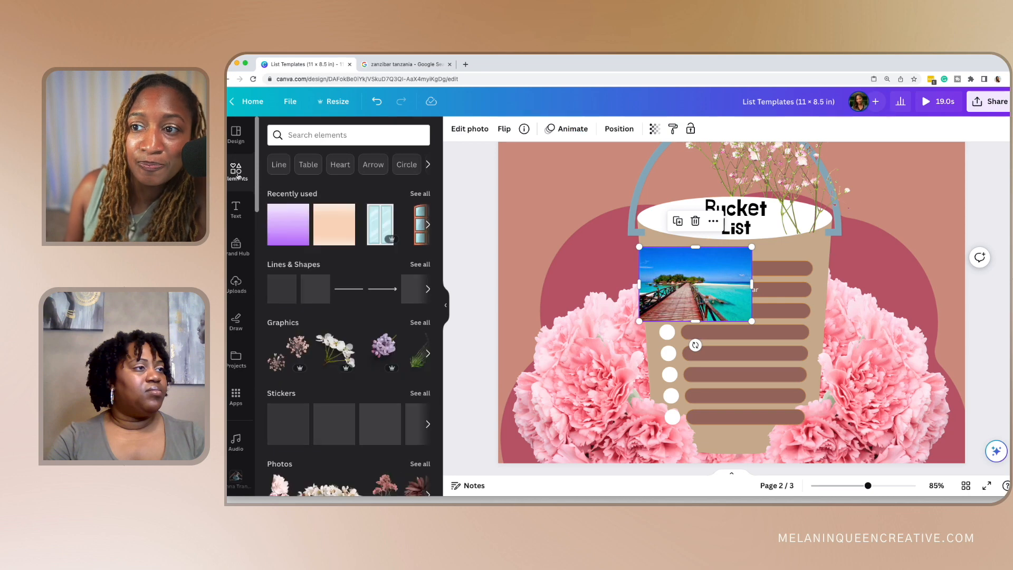
scroll(299, 364, "down", 5)
scroll(299, 364, "down", 5)
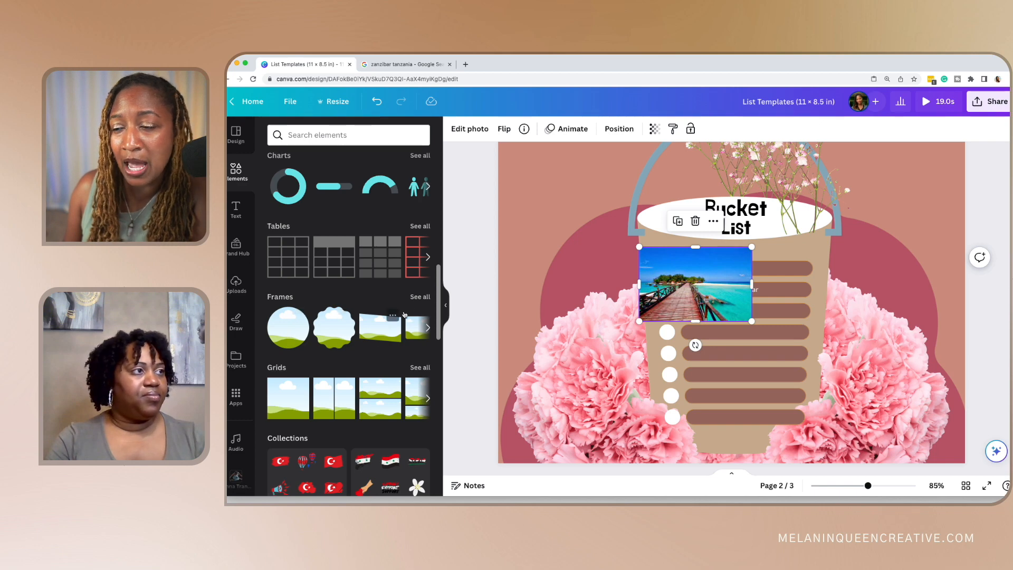
left_click(417, 299)
scroll(340, 316, "down", 3)
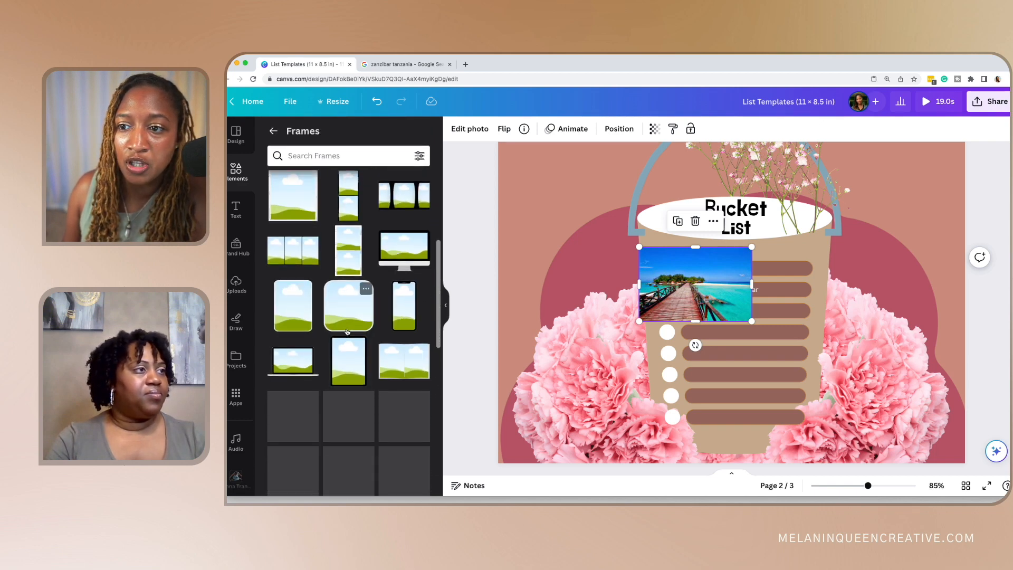
scroll(346, 331, "down", 2)
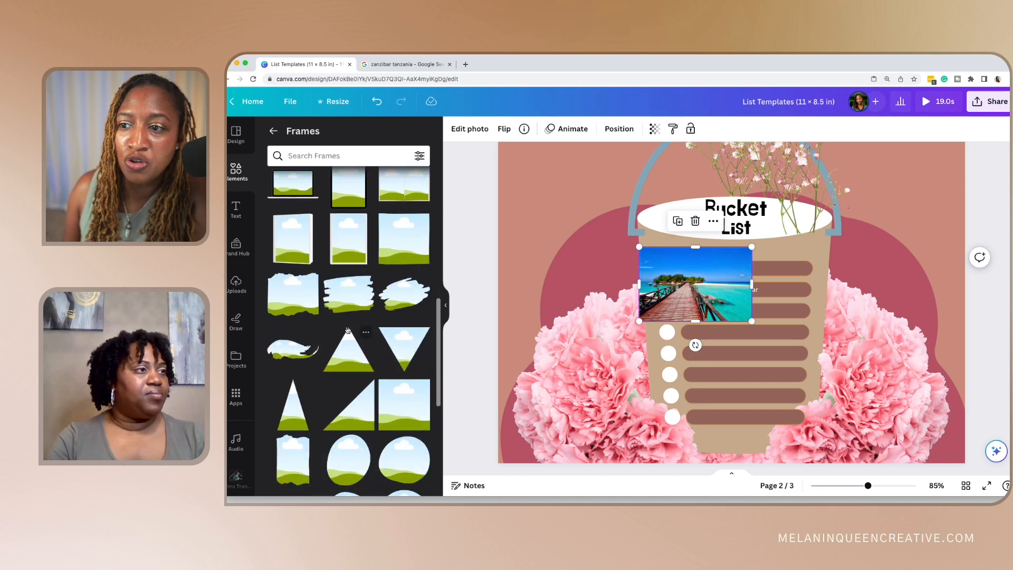
scroll(353, 343, "down", 5)
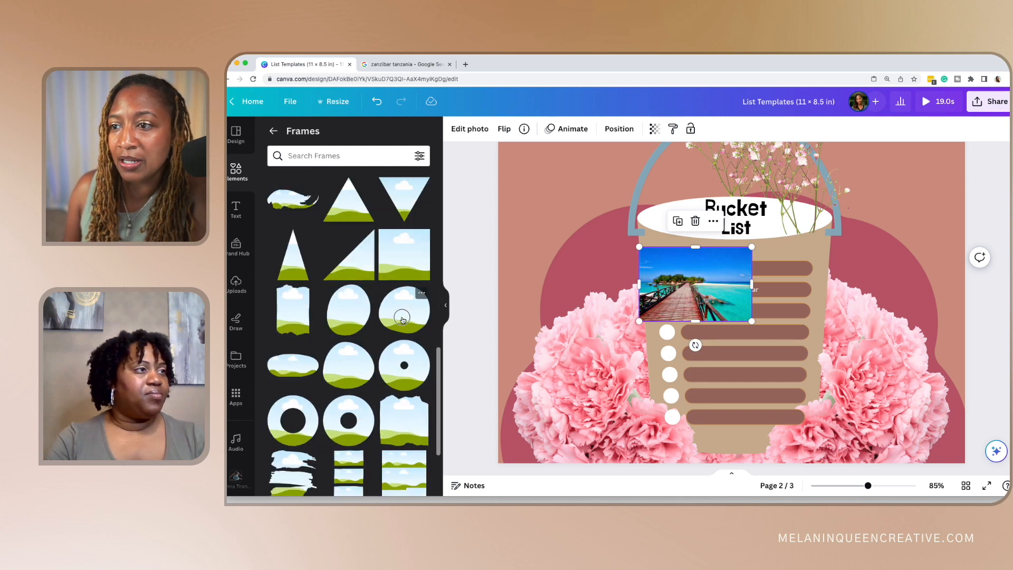
left_click(408, 326)
Drop the pier photo into the rounded frame, then shrink the frame and place it over the right ends of the bucket's upper list bars.
left_click_drag(701, 267, 798, 275)
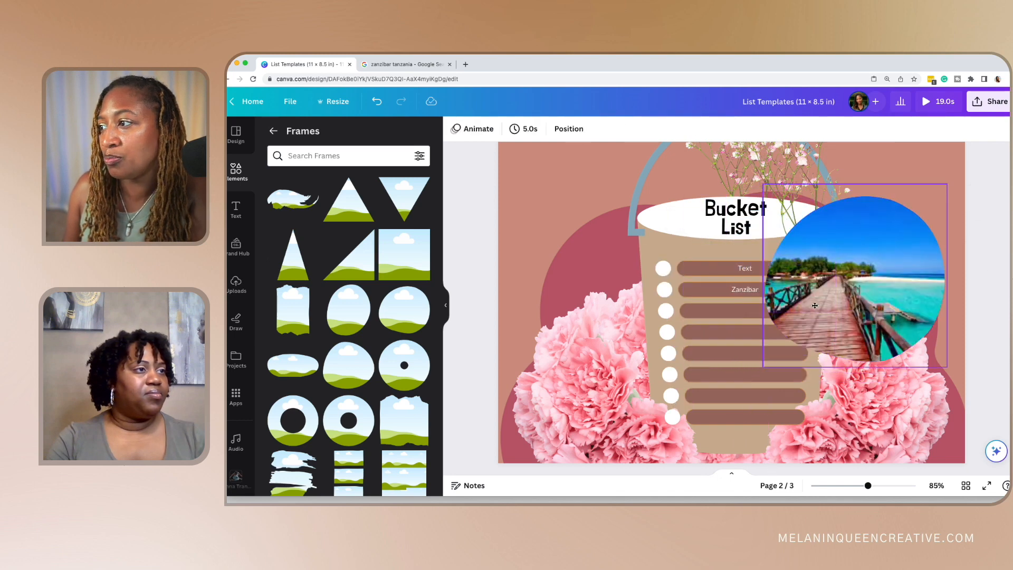
left_click_drag(947, 366, 877, 311)
left_click_drag(863, 269, 804, 314)
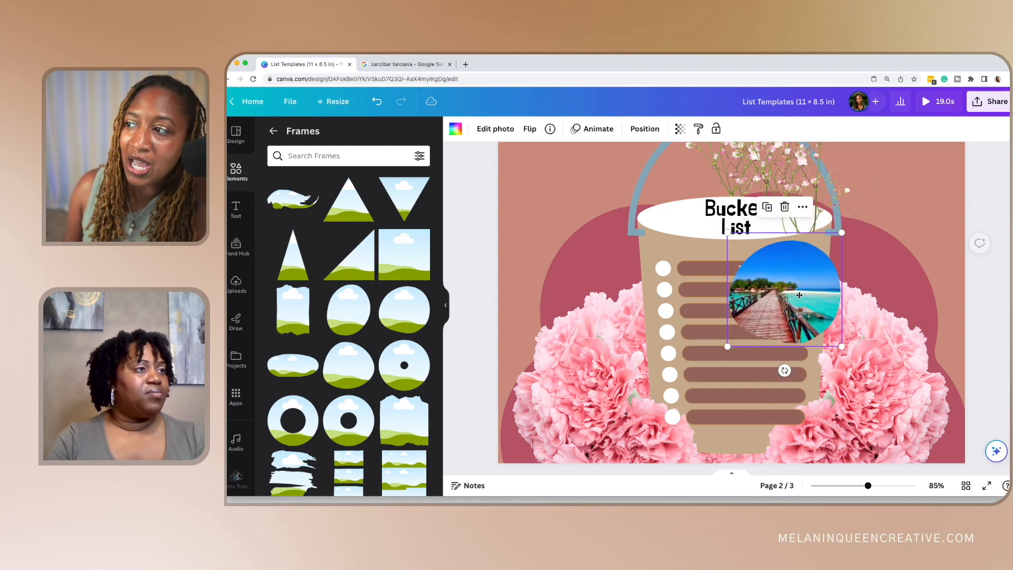
Look over the Bucket List page and the Categories page with its Travel, Entertainment, Career and Relationship checklists.
scroll(733, 301, "up", 4)
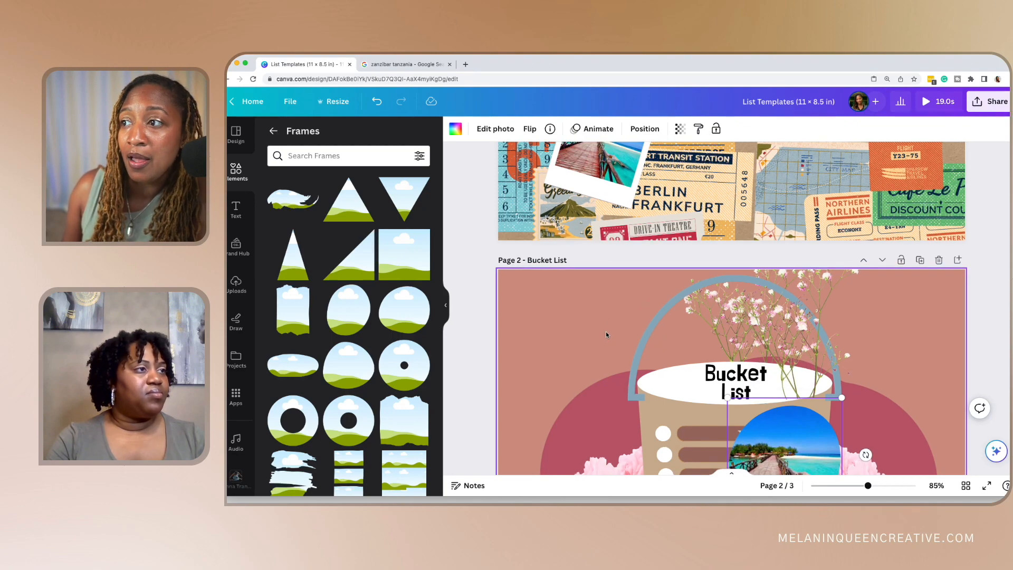
scroll(606, 331, "down", 2)
scroll(606, 330, "down", 1)
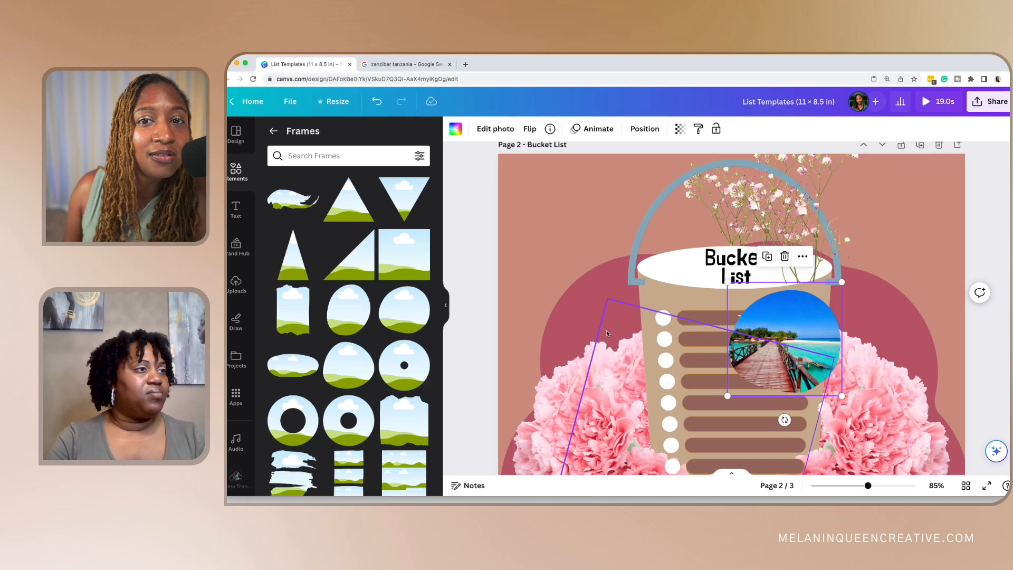
scroll(604, 322, "down", 3)
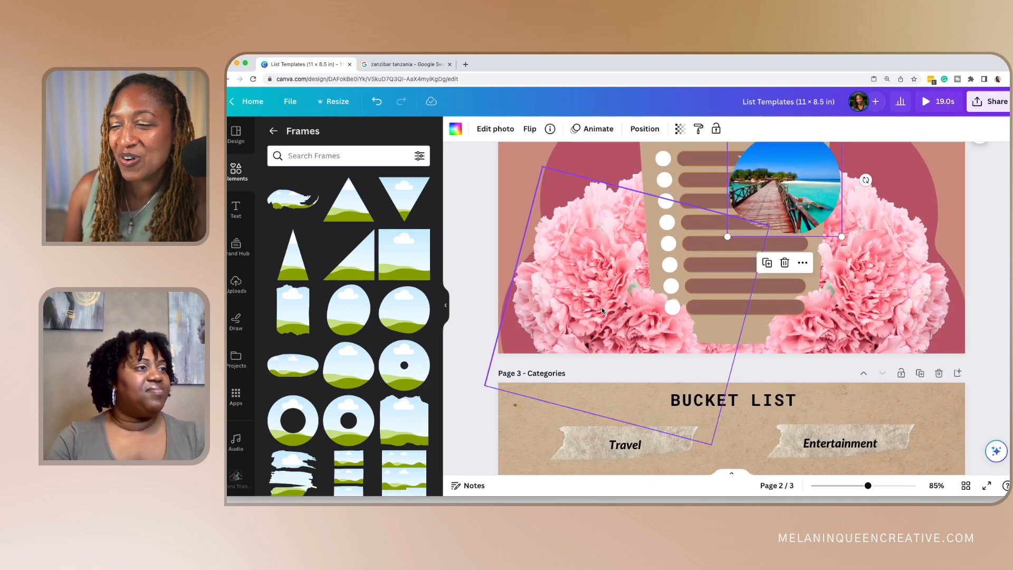
scroll(601, 308, "down", 4)
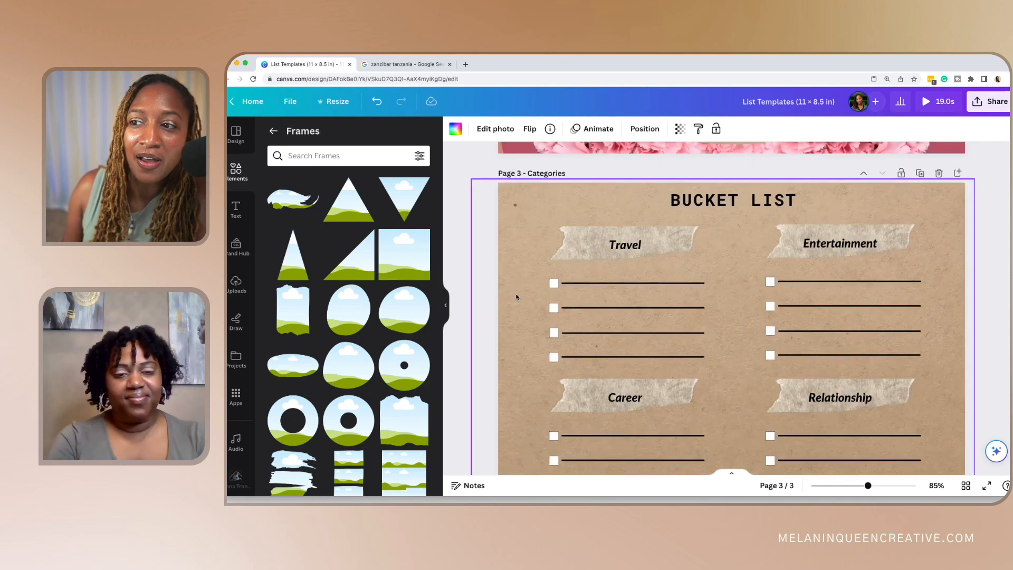
left_click(446, 305)
left_click(471, 299)
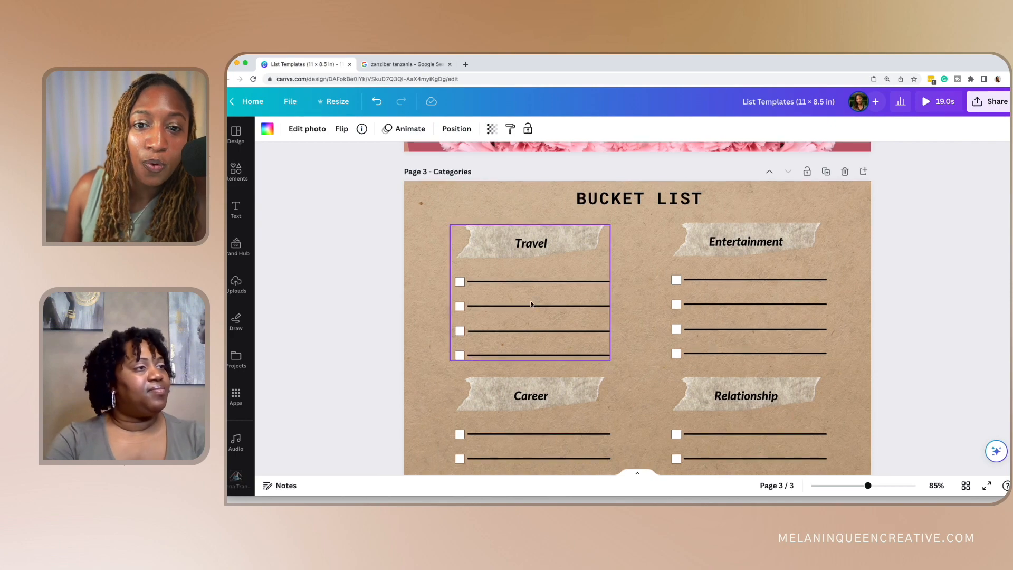
scroll(531, 303, "down", 1)
scroll(531, 303, "down", 1)
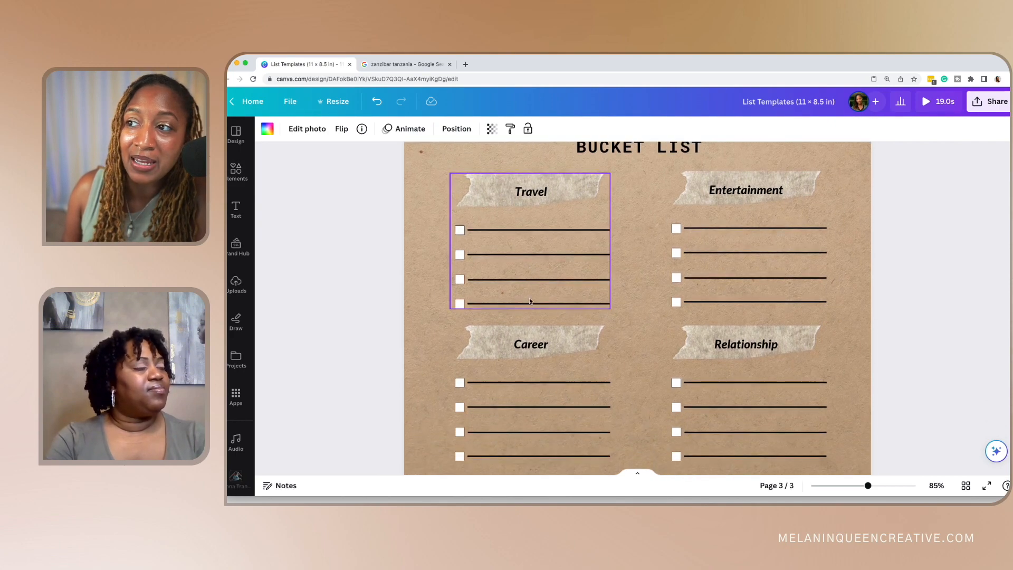
Add a subheading text box reading "Text" above the first line of the Travel list on the Categories page.
left_click(235, 211)
left_click(314, 248)
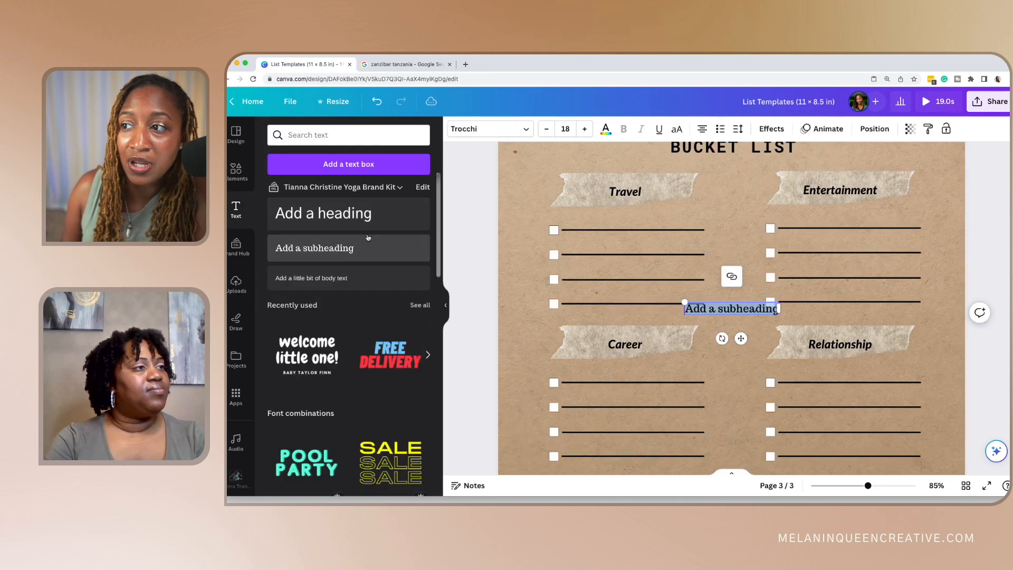
left_click_drag(741, 339, 638, 242)
double_click(638, 218)
key("BackSpace")
type("Text")
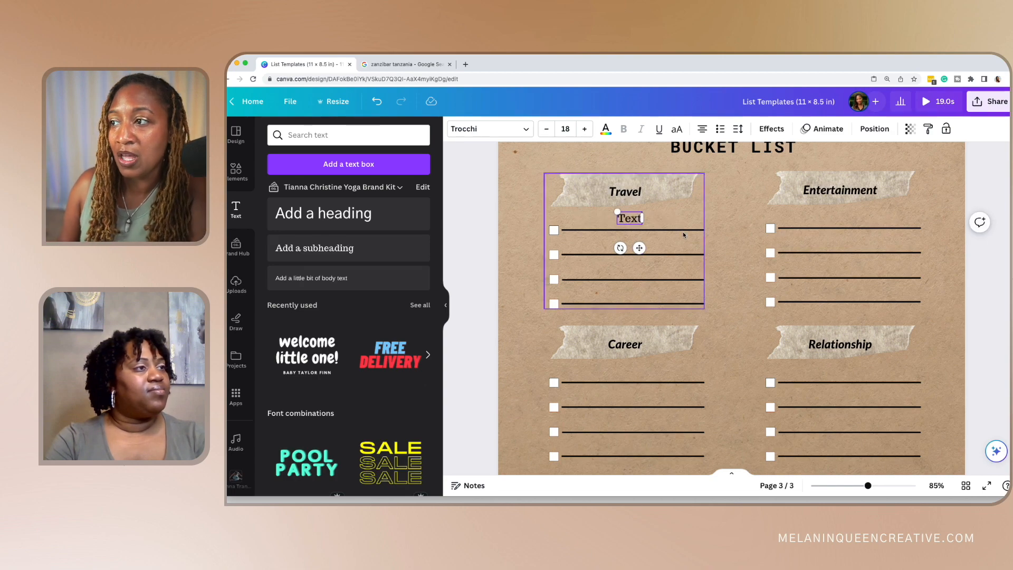
left_click(710, 245)
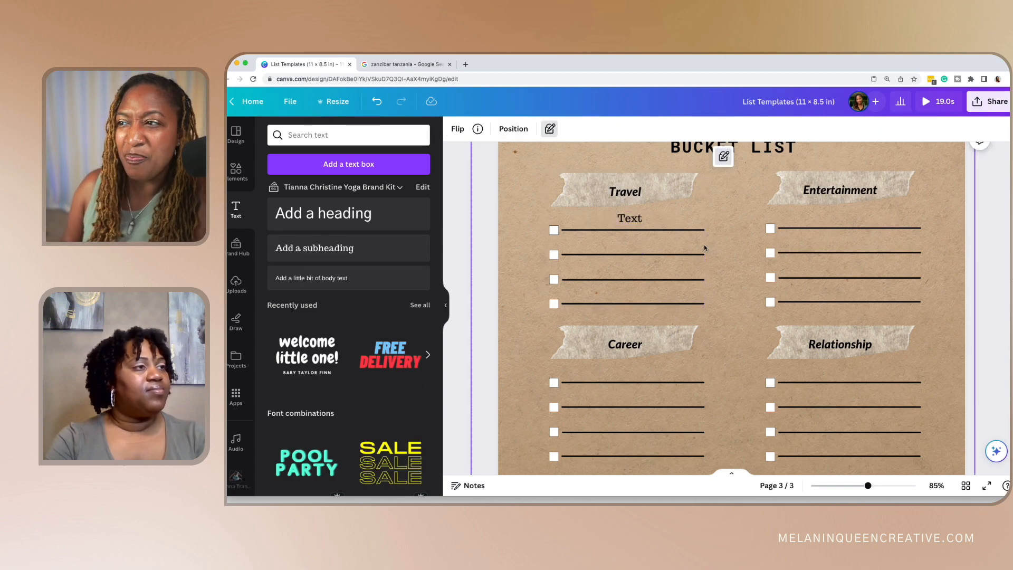
Duplicate the "Text" box onto the second Travel line and change the copy to "More Text".
left_click(445, 305)
left_click(535, 221)
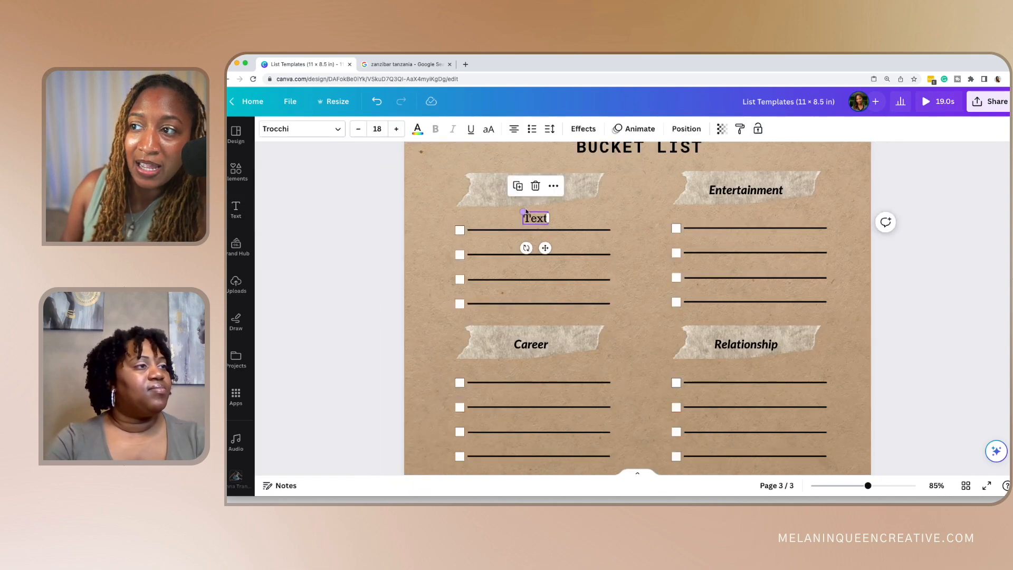
left_click(518, 185)
left_click_drag(552, 255, 545, 277)
double_click(529, 247)
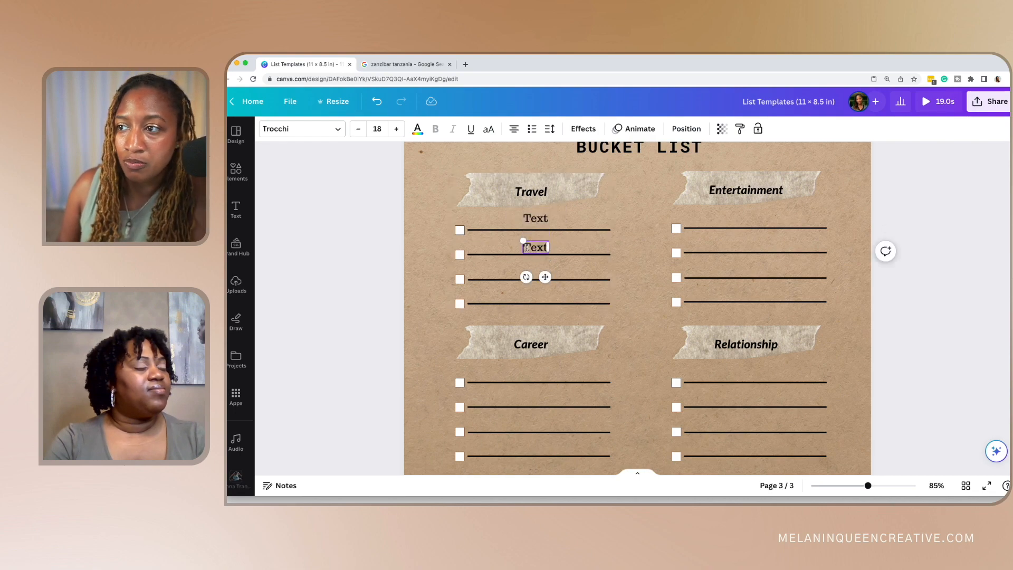
type("More Text")
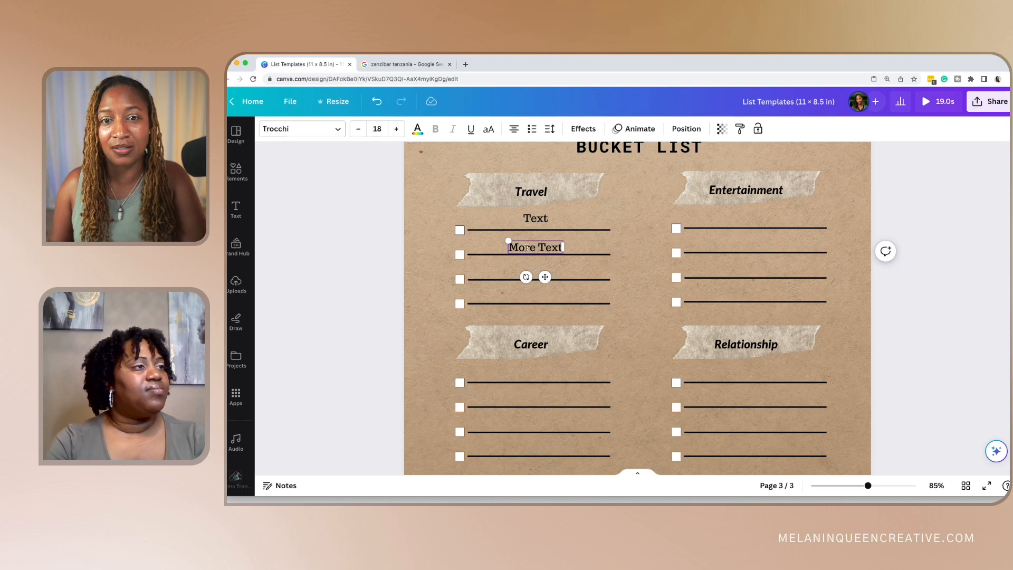
left_click(624, 255)
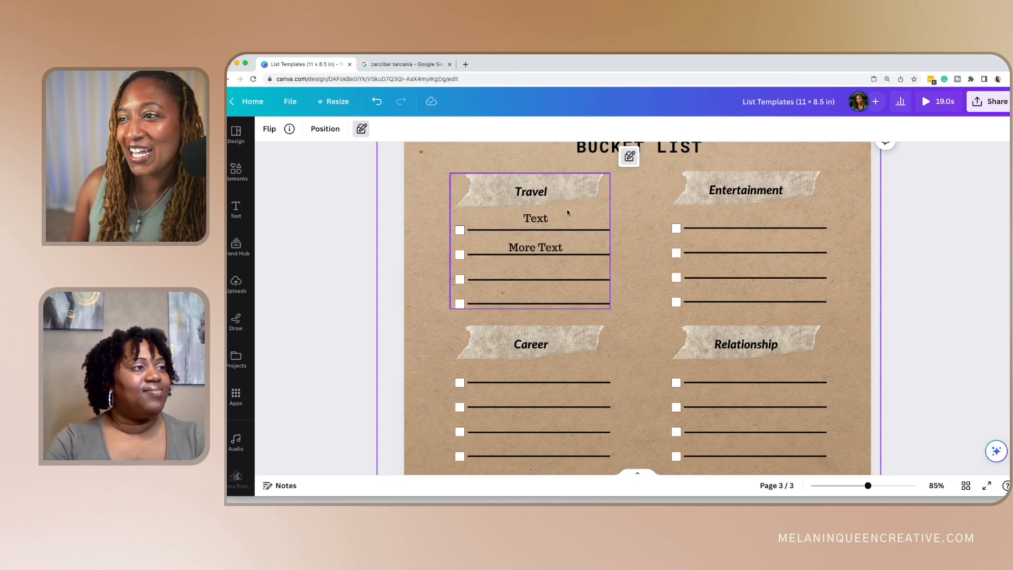
Check that the Travel and Entertainment headings and the BUCKET LIST title can be edited, and review the rest of the Categories page.
double_click(531, 192)
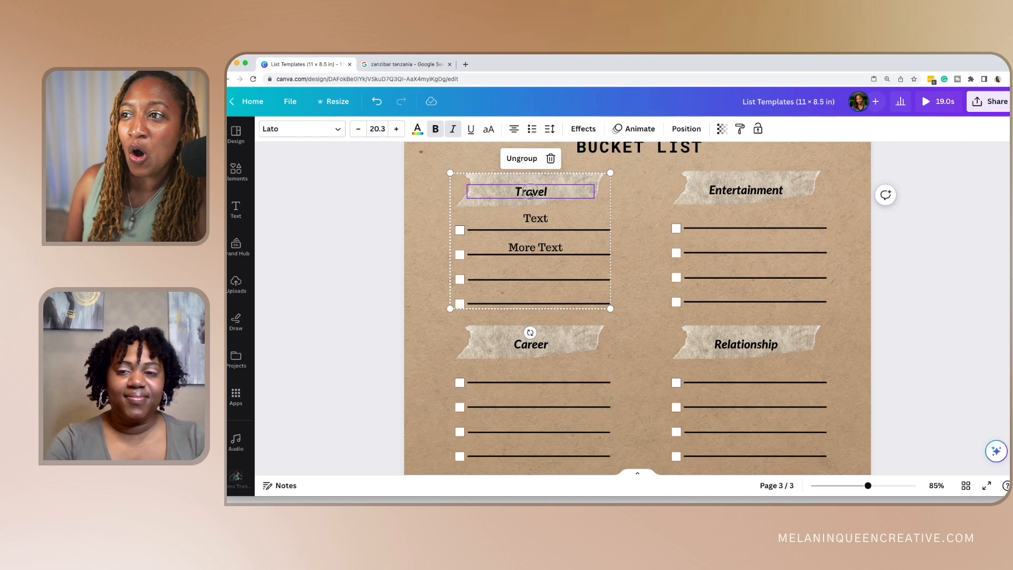
double_click(731, 190)
left_click(742, 190)
scroll(664, 212, "up", 3)
left_click(576, 232)
left_click(575, 232)
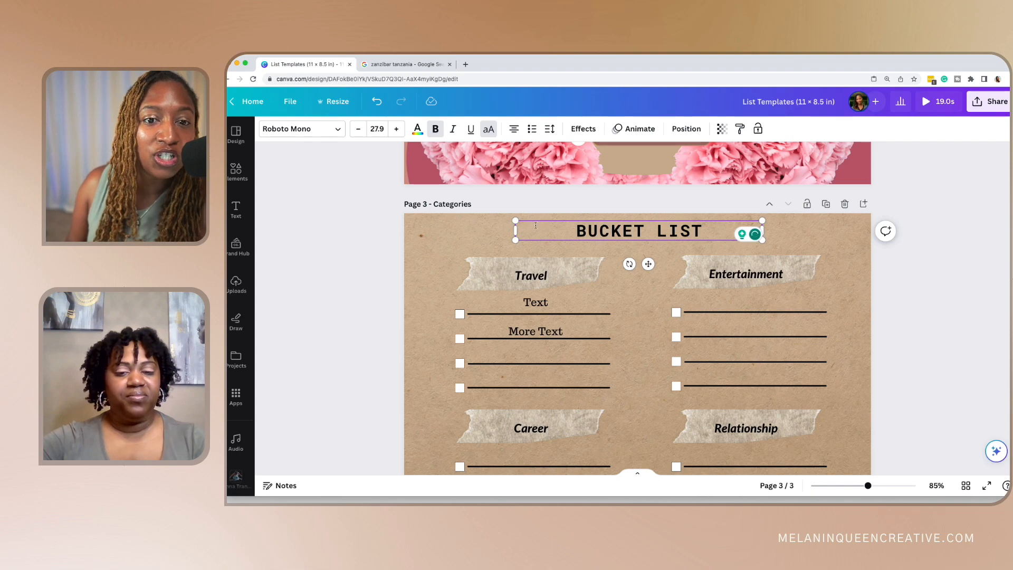
scroll(644, 338, "down", 5)
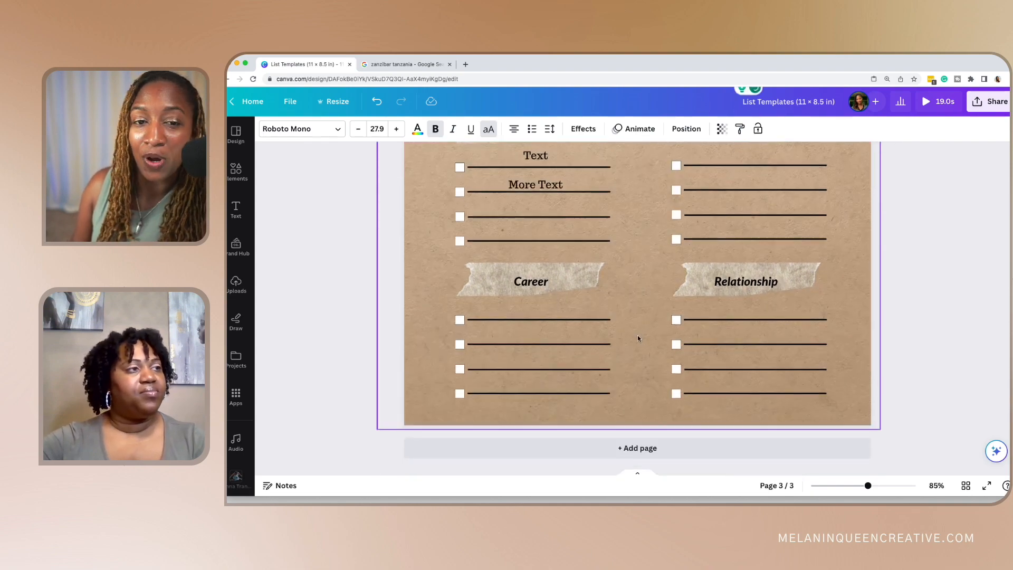
scroll(640, 339, "up", 2)
scroll(527, 274, "up", 1)
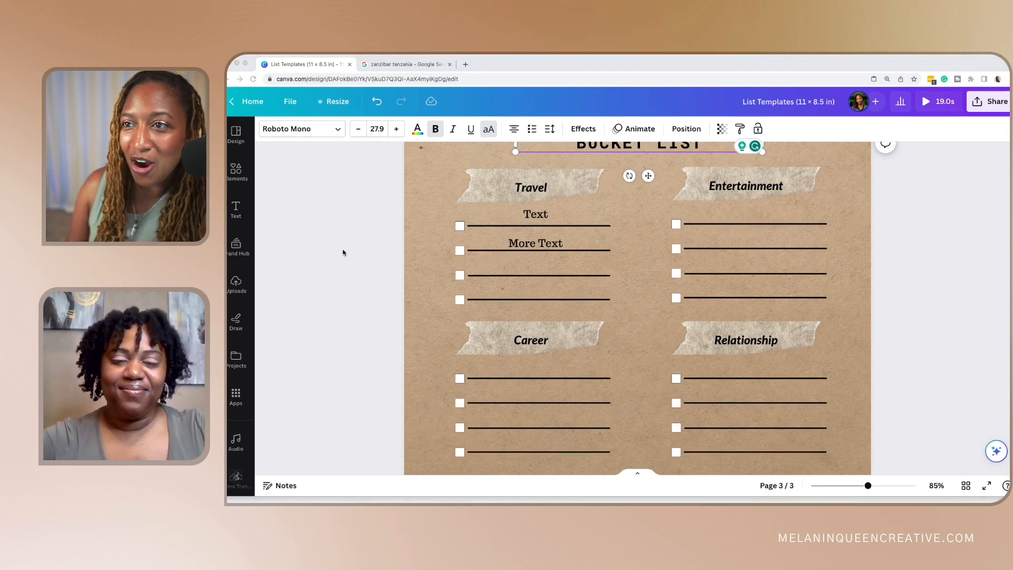
left_click(583, 68)
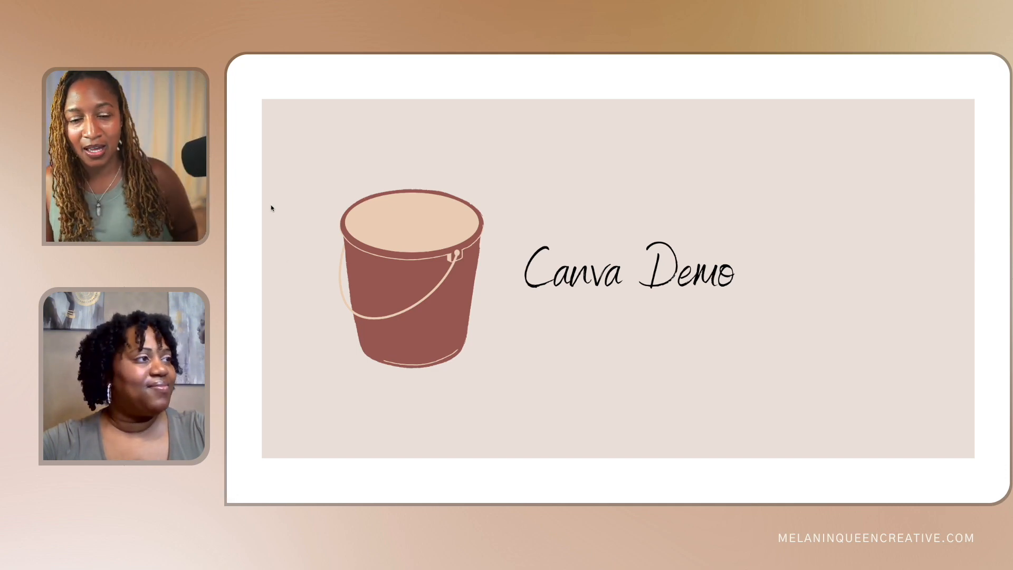
left_click(256, 209)
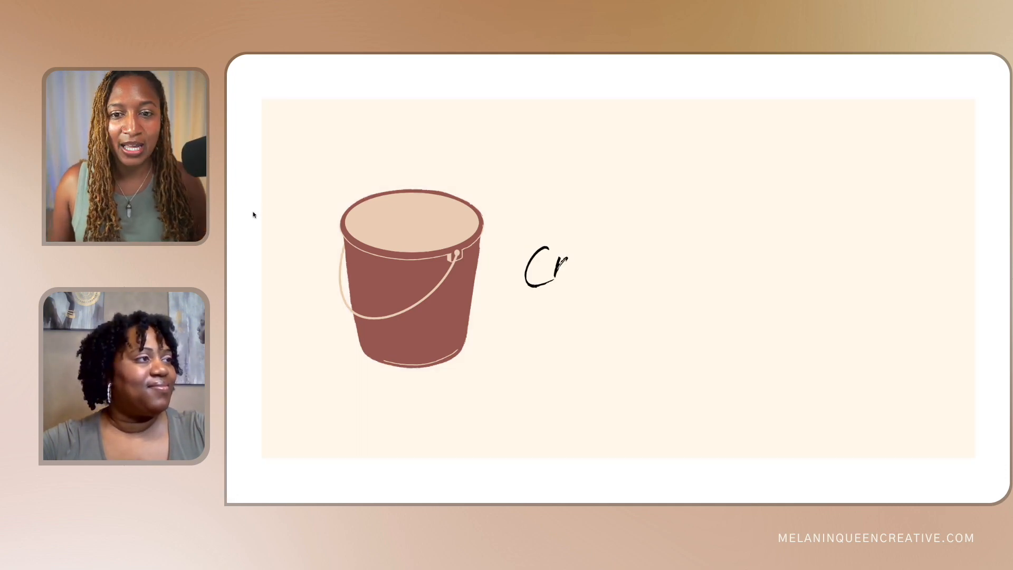